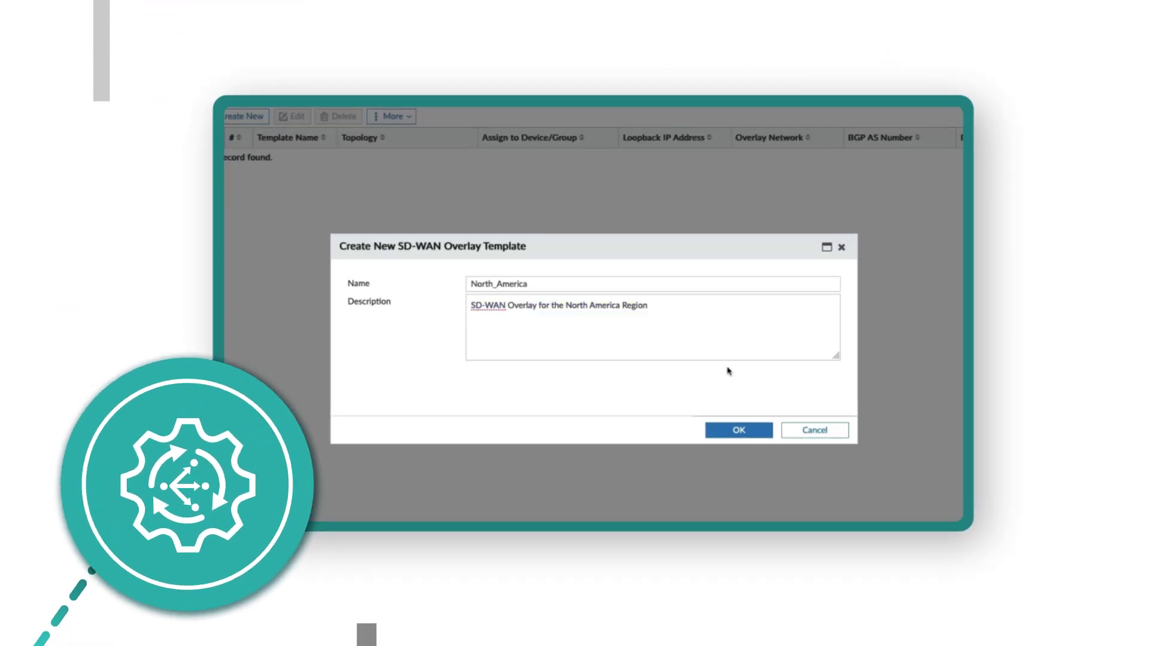
# Save the North_America overlay template with its North America Region description.
pyautogui.click(736, 431)
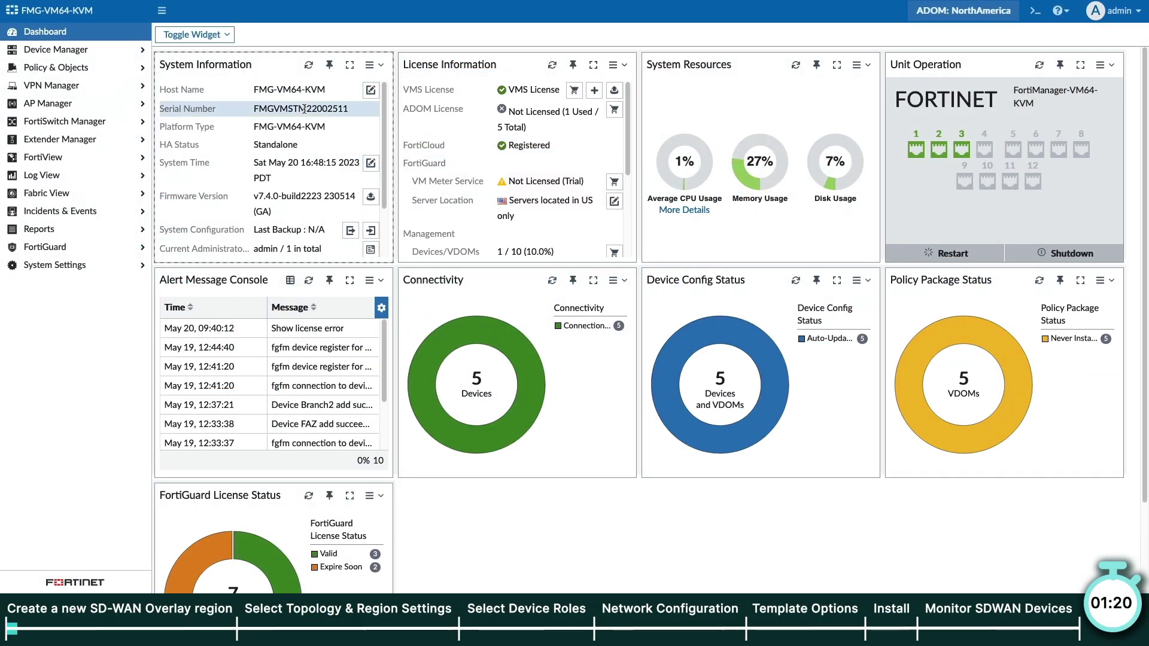
# Show the managed devices list in Device & Groups and expand the Branches group.
pyautogui.click(90, 49)
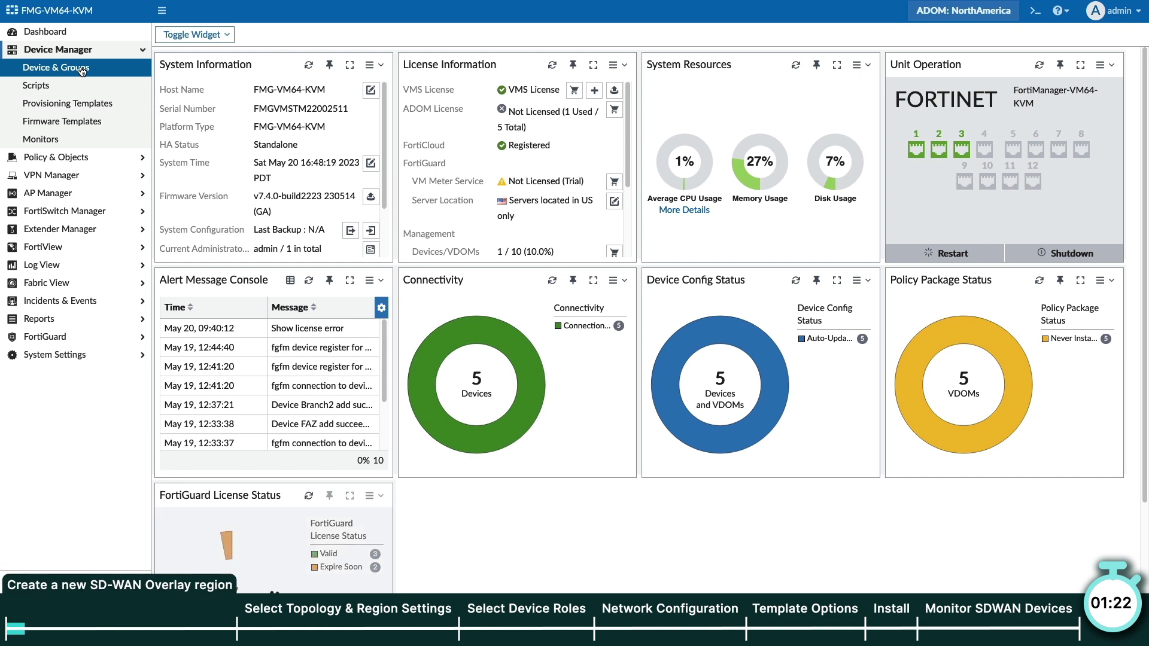
pyautogui.click(82, 69)
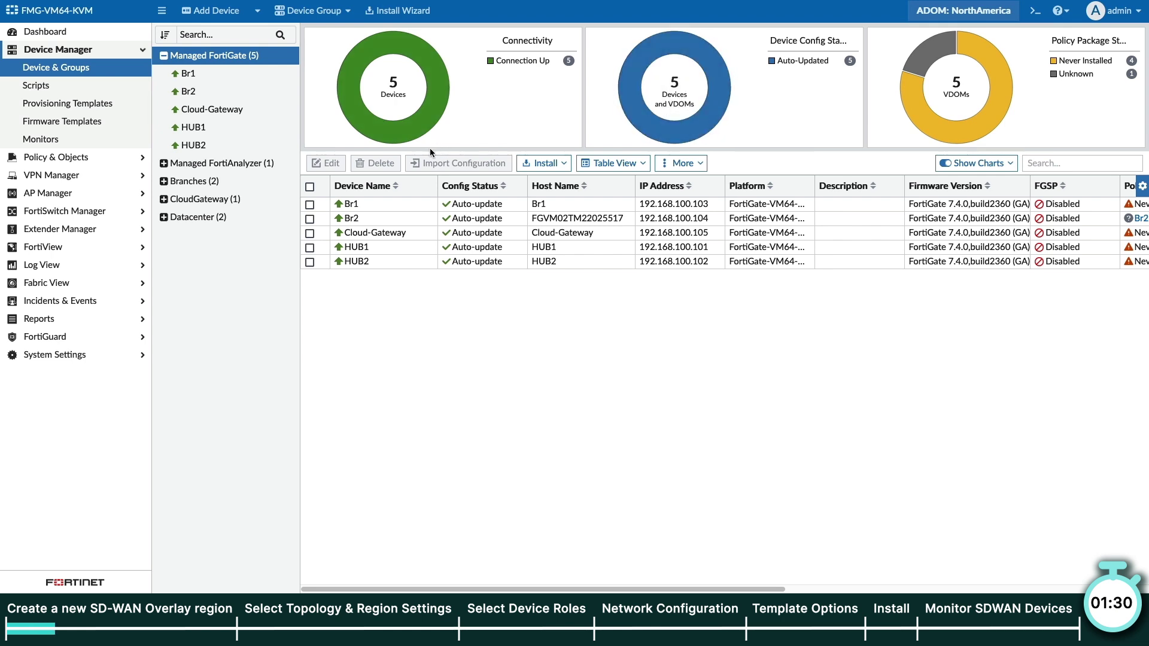
pyautogui.click(164, 182)
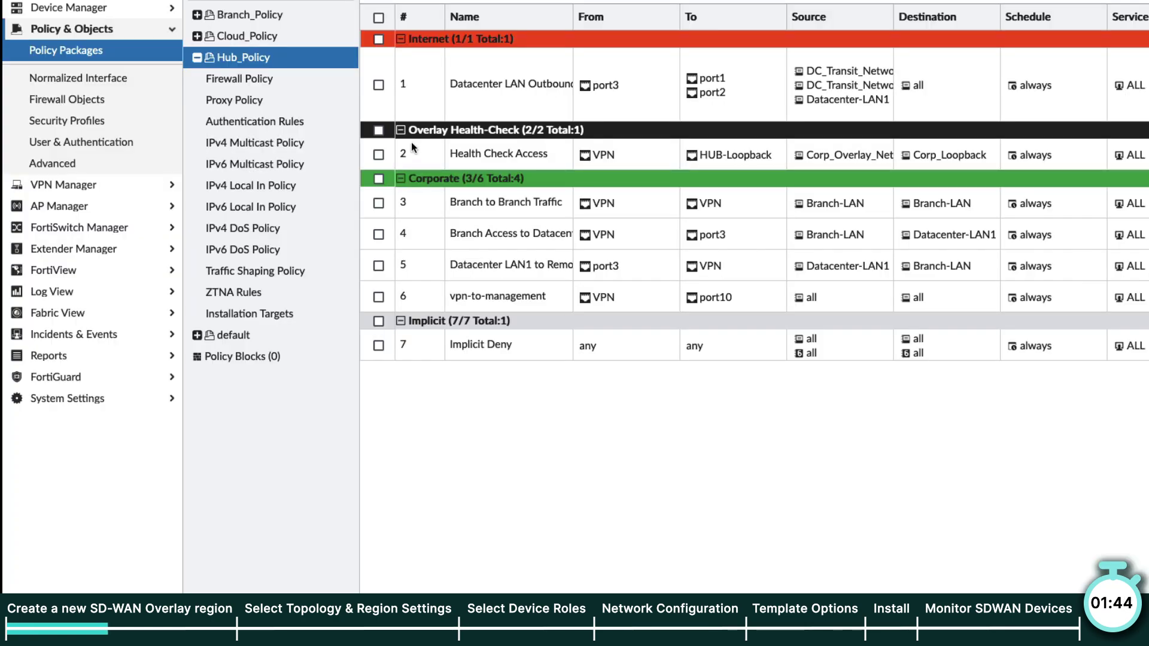
# Review the Branch_Policy rules, then select Branch_SD_WAN_Template in the provisioning templates list.
pyautogui.click(249, 18)
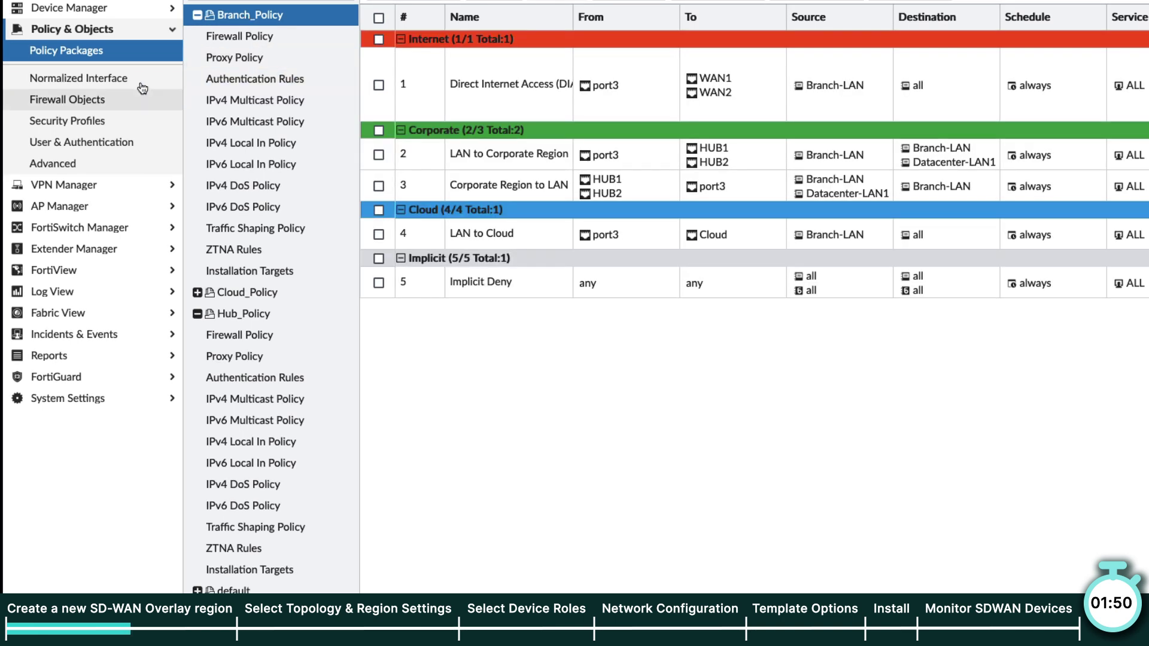
pyautogui.click(81, 9)
pyautogui.click(82, 71)
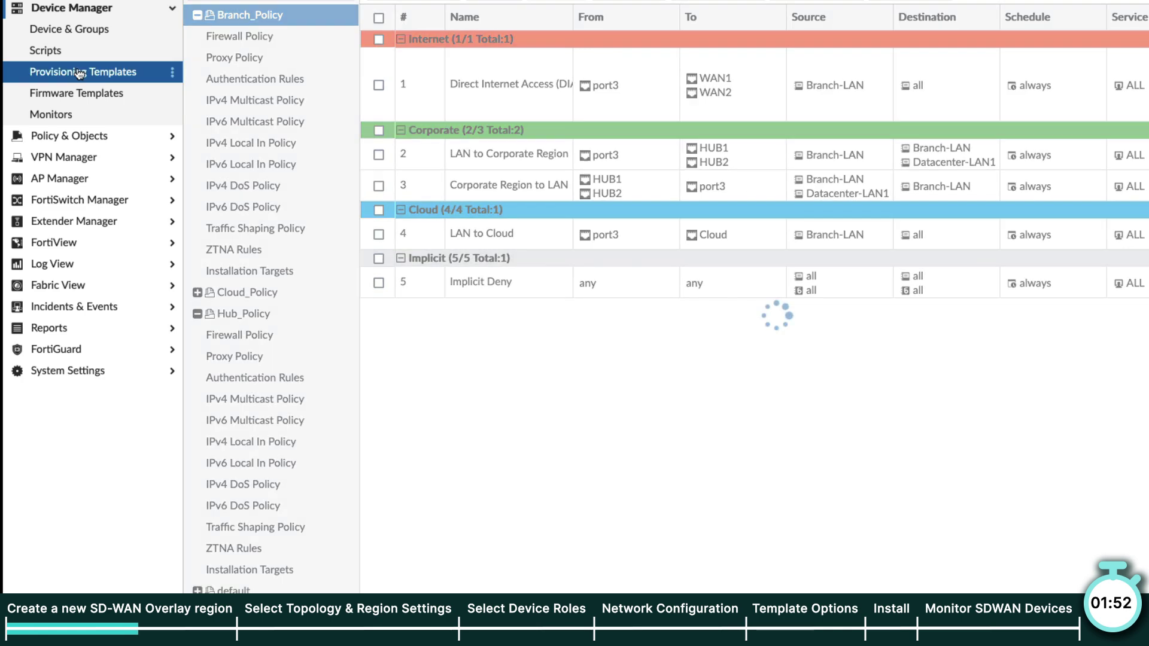
pyautogui.click(307, 135)
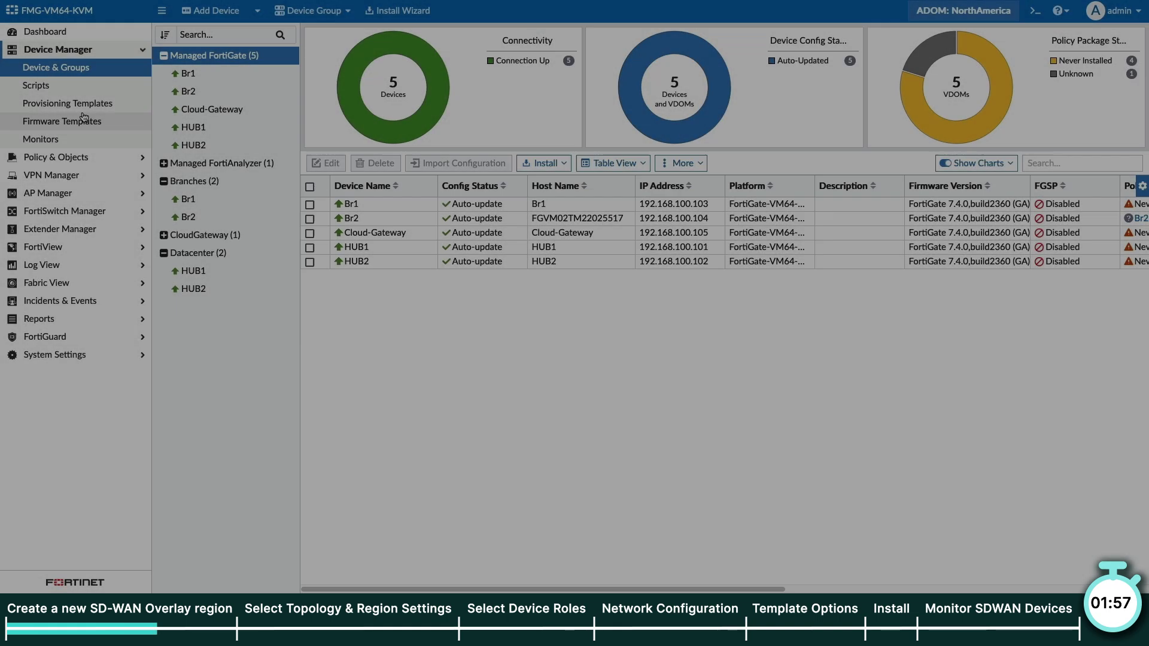
# Start a new SD-WAN overlay template described as 'SD-WAN Overlay for the North America Region'.
pyautogui.click(82, 111)
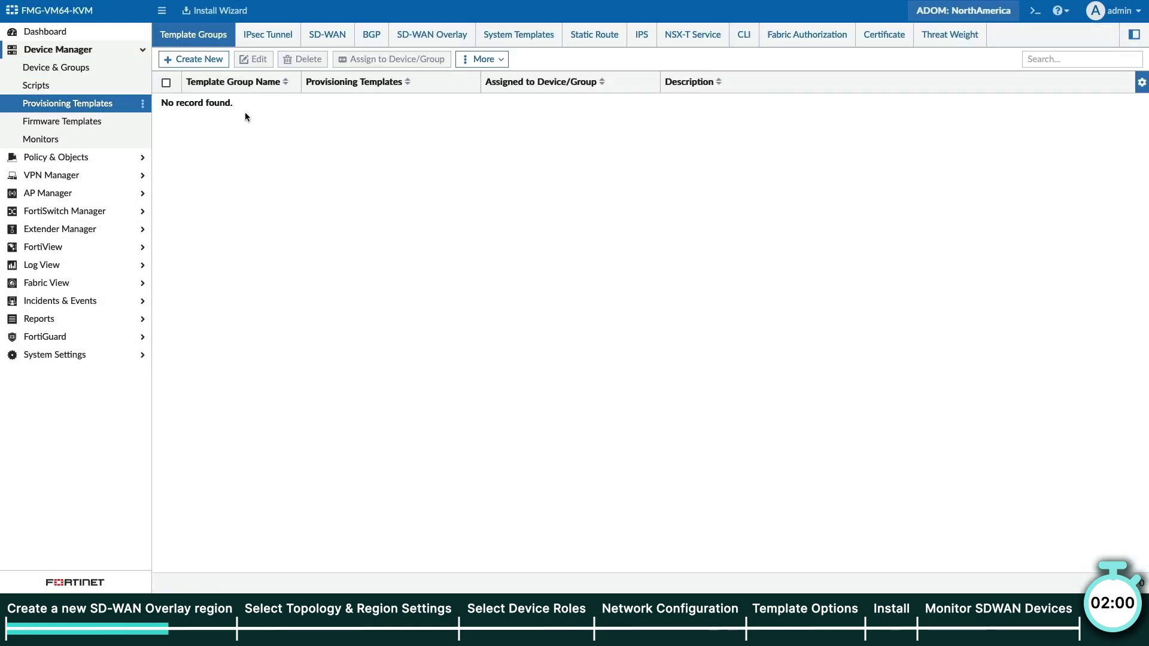
pyautogui.click(434, 34)
pyautogui.click(223, 60)
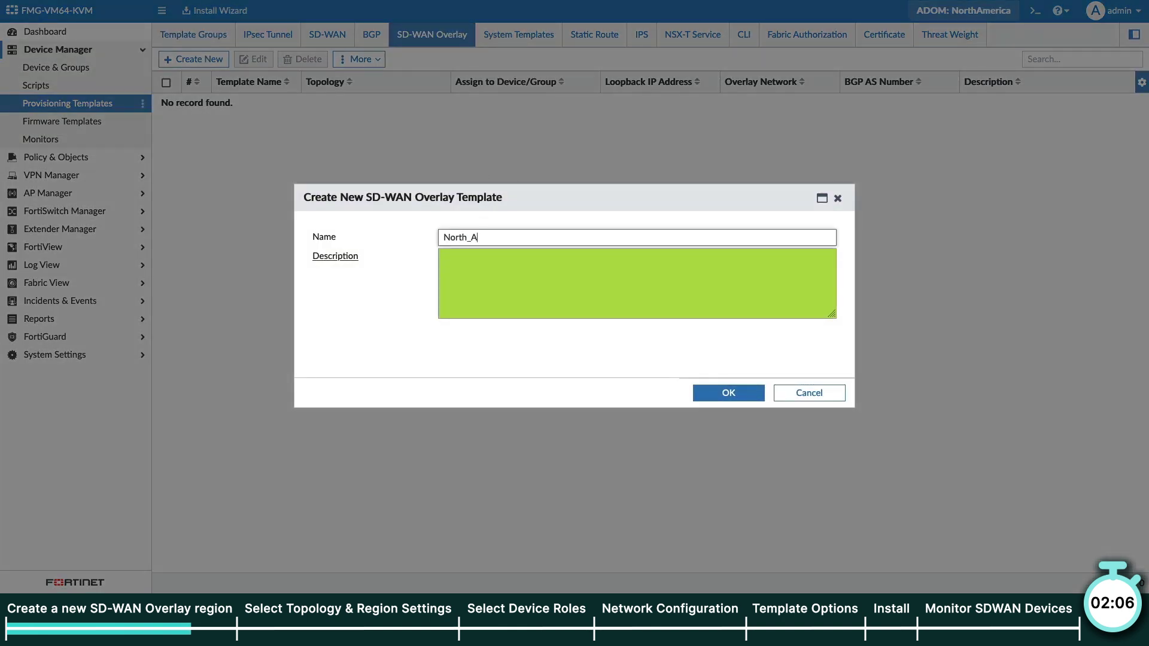
pyautogui.click(545, 252)
pyautogui.write('SD-WAN Over')
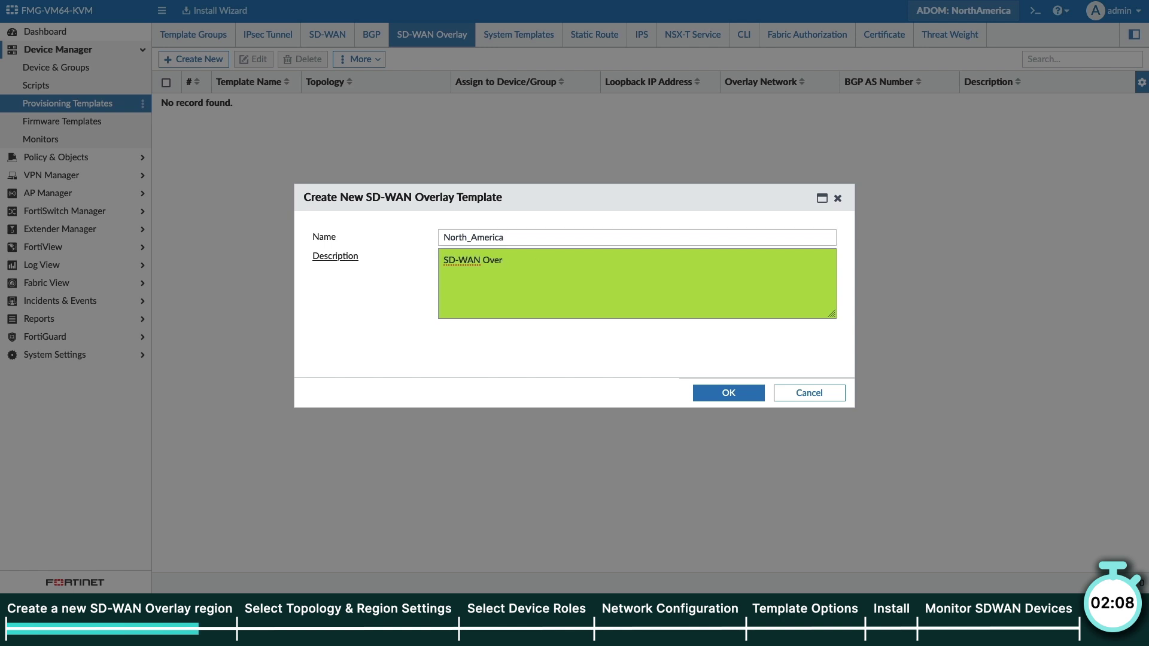
pyautogui.write('lay for the North America Region')
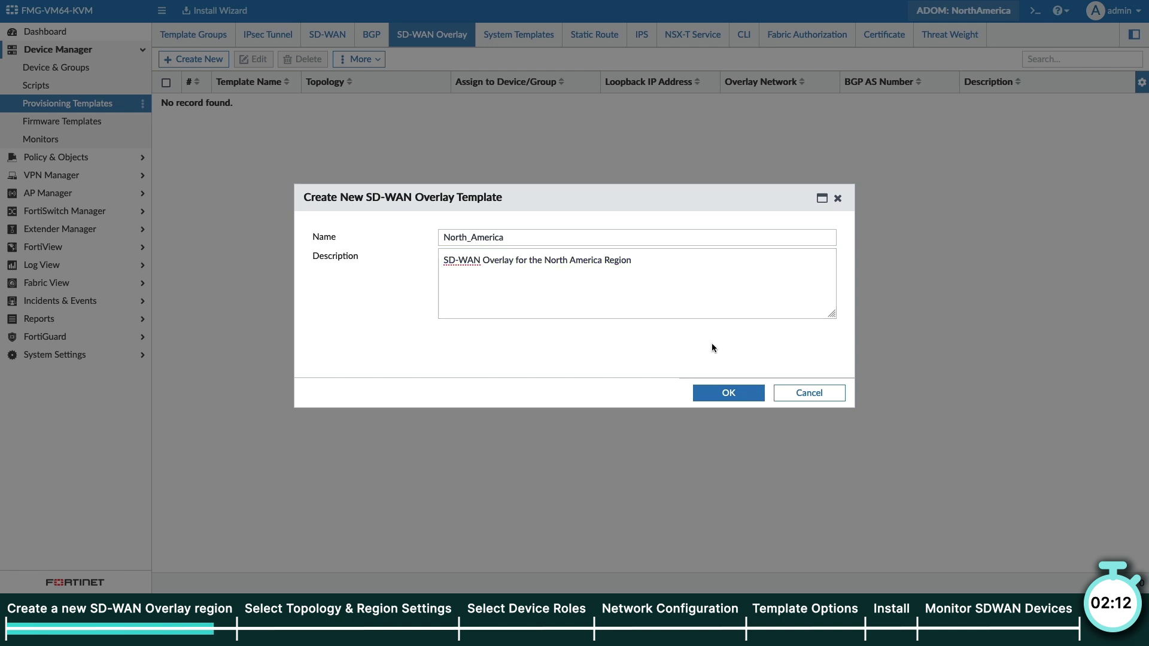
# Save North_America, choose Dual HUB (Primary & Secondary) topology, and review Advanced addressing.
pyautogui.click(724, 393)
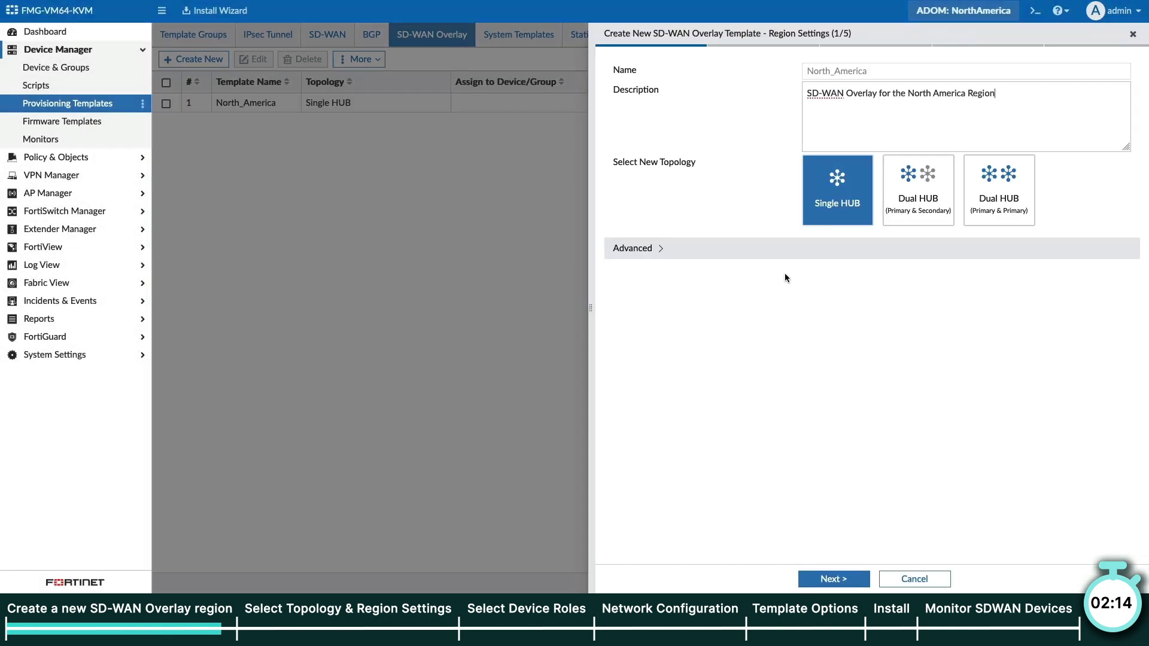
pyautogui.click(936, 181)
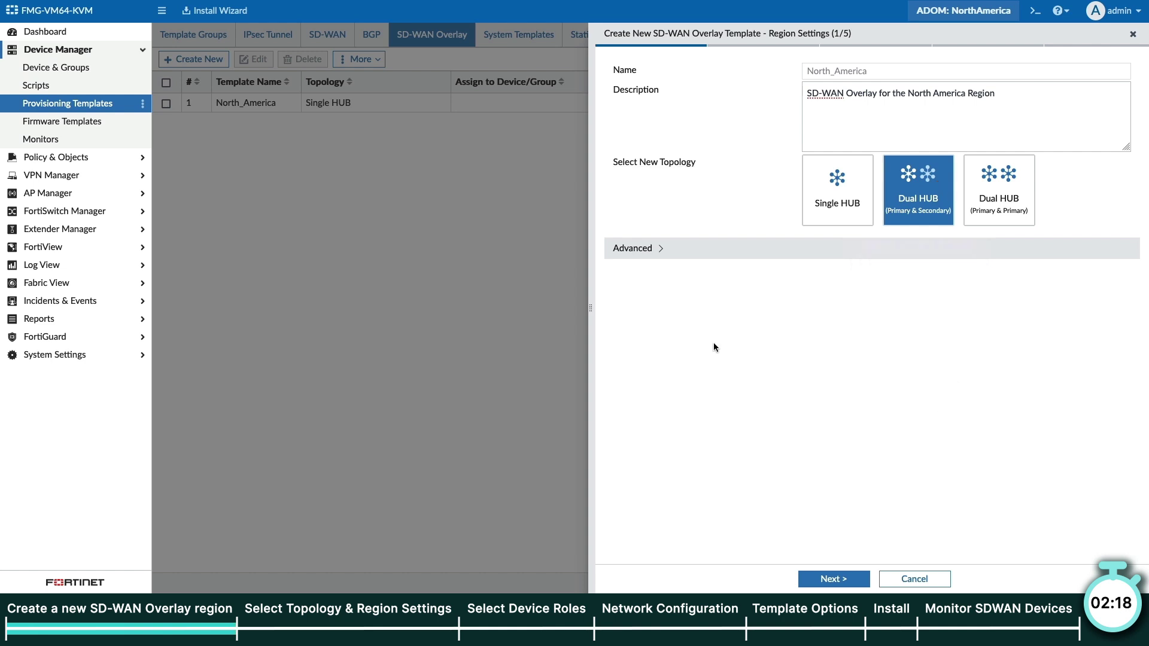
pyautogui.click(646, 251)
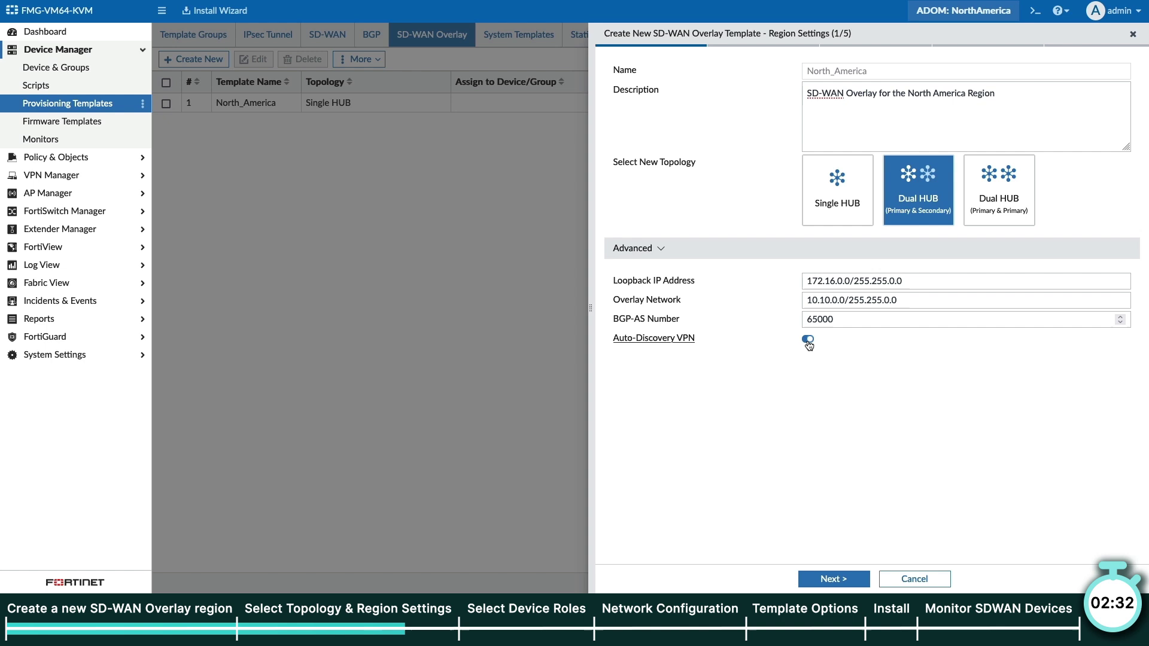
pyautogui.click(838, 580)
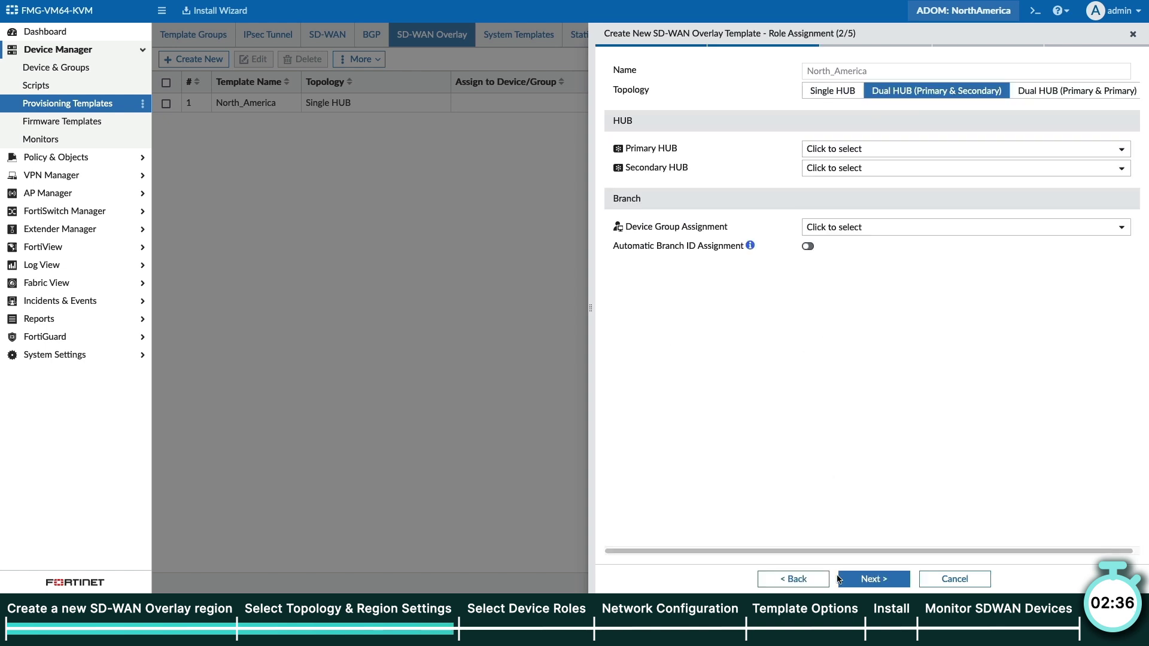
# Assign HUB1 as primary hub, HUB2 as secondary hub, and the Branches group as branches.
pyautogui.click(839, 151)
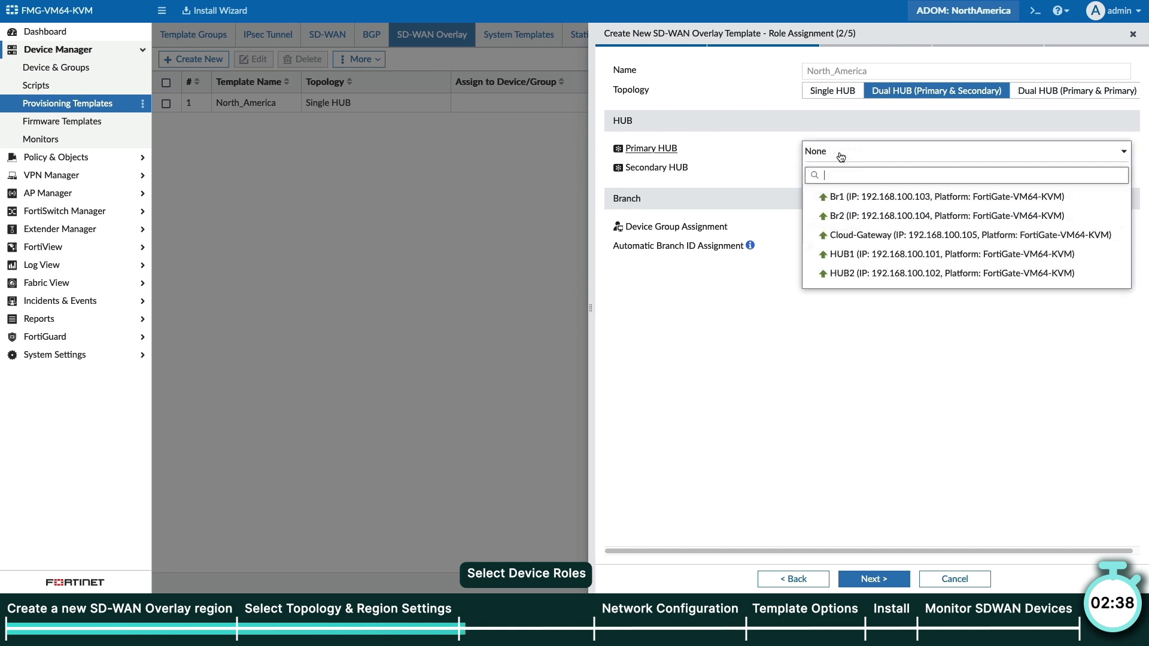
pyautogui.click(849, 254)
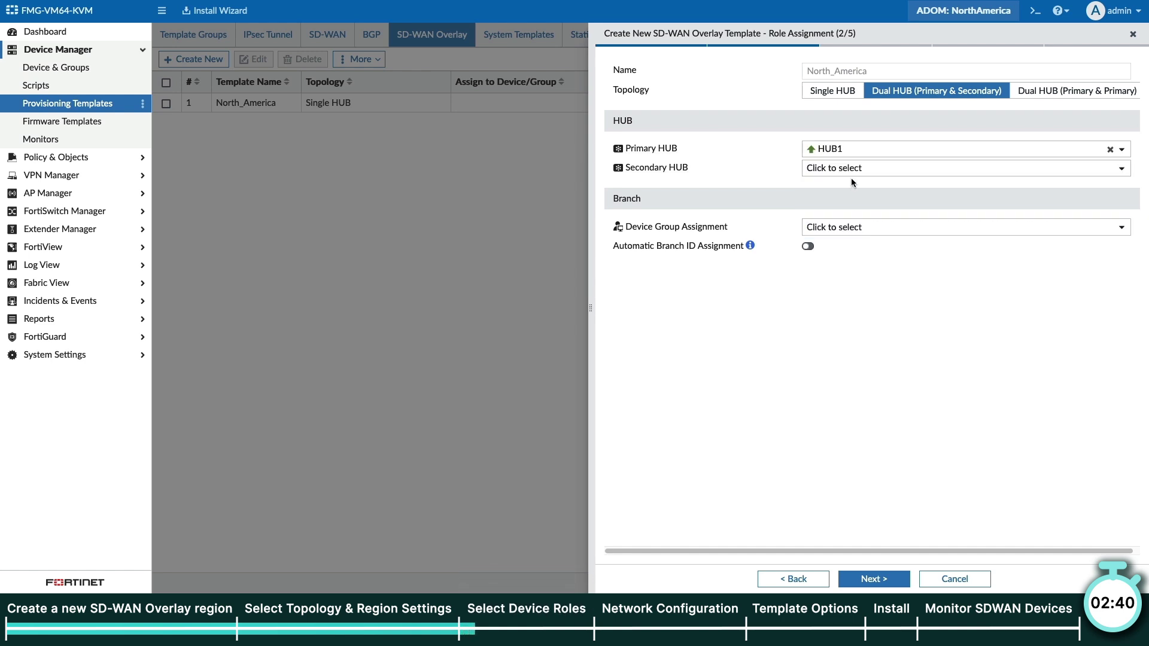
pyautogui.click(851, 170)
pyautogui.click(862, 274)
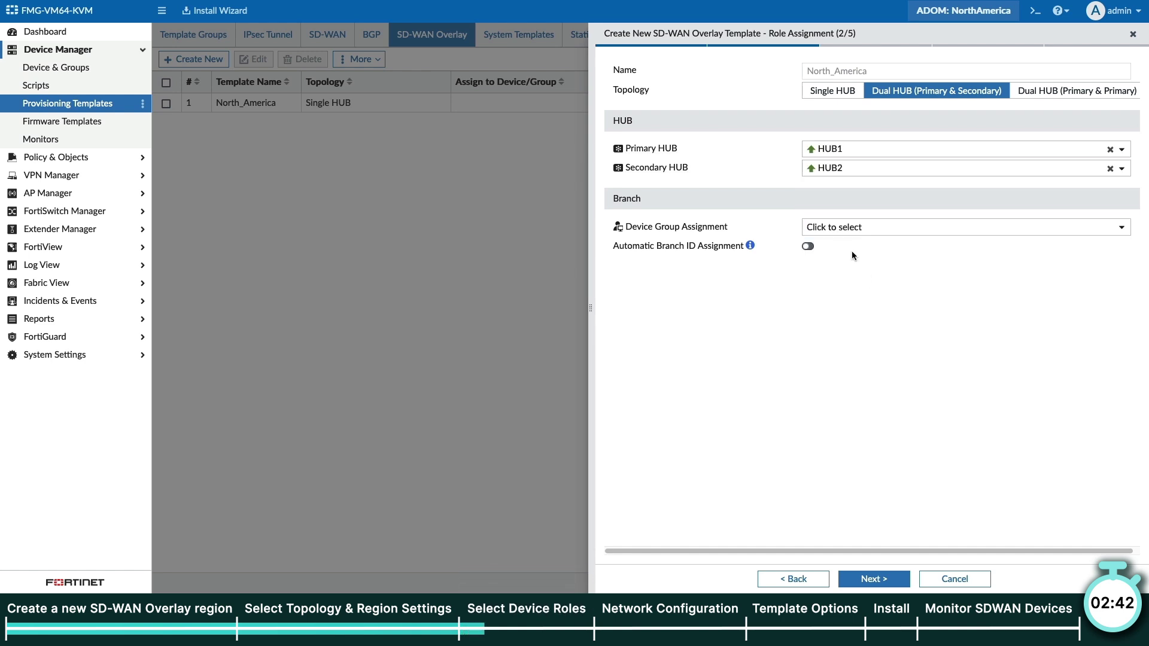
pyautogui.click(849, 228)
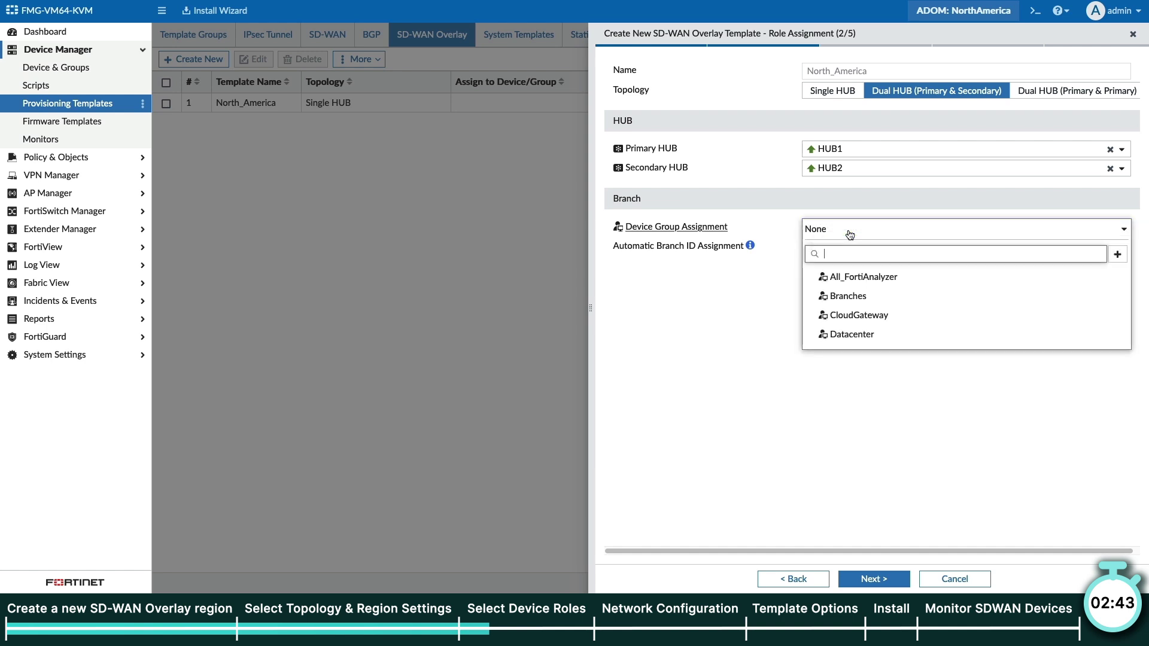
pyautogui.click(848, 296)
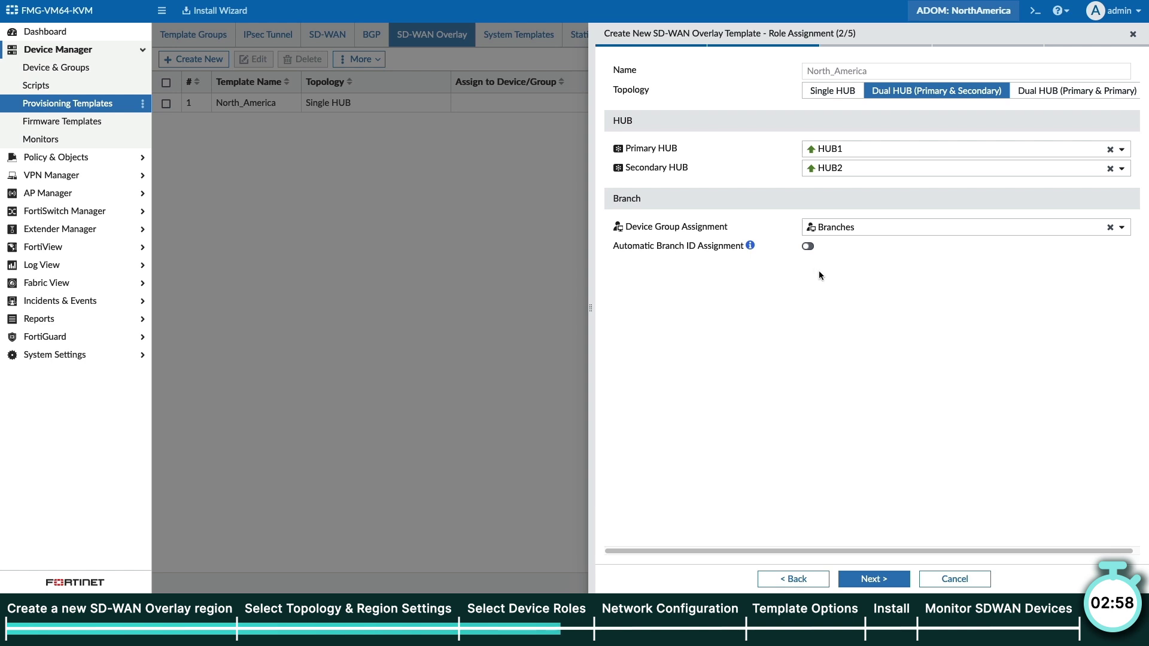
pyautogui.moveTo(751, 248)
pyautogui.click(897, 579)
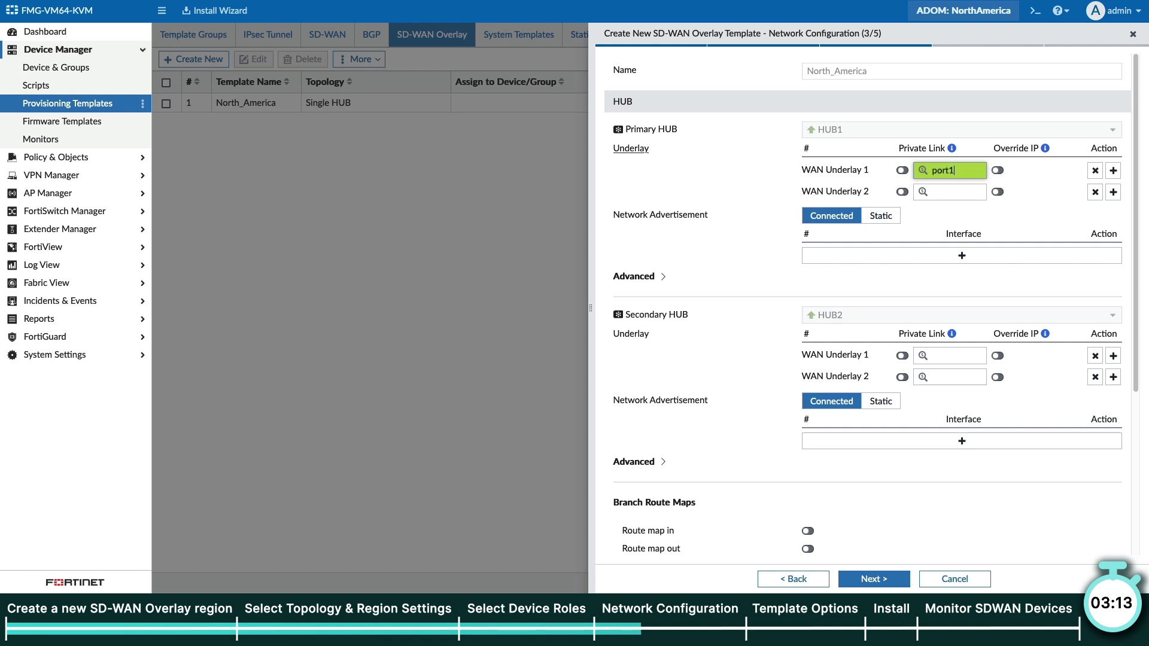
# Give HUB1 underlay port2 and HUB2 underlays port1 and port2, each advertising port3.
pyautogui.click(972, 192)
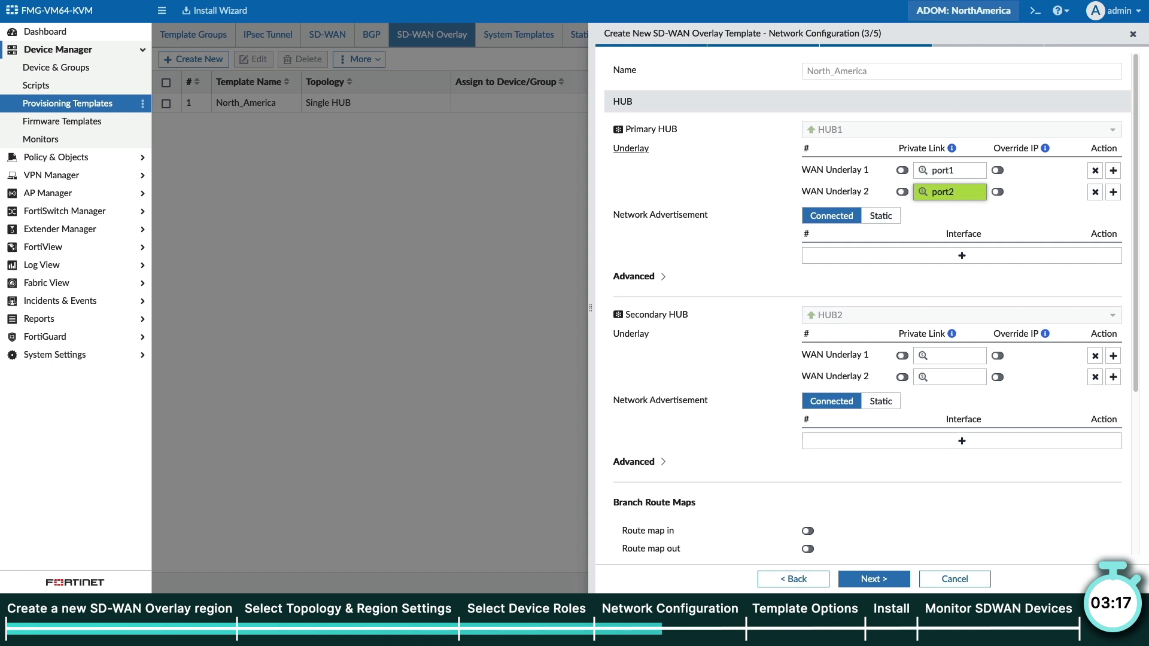
pyautogui.press('Tab')
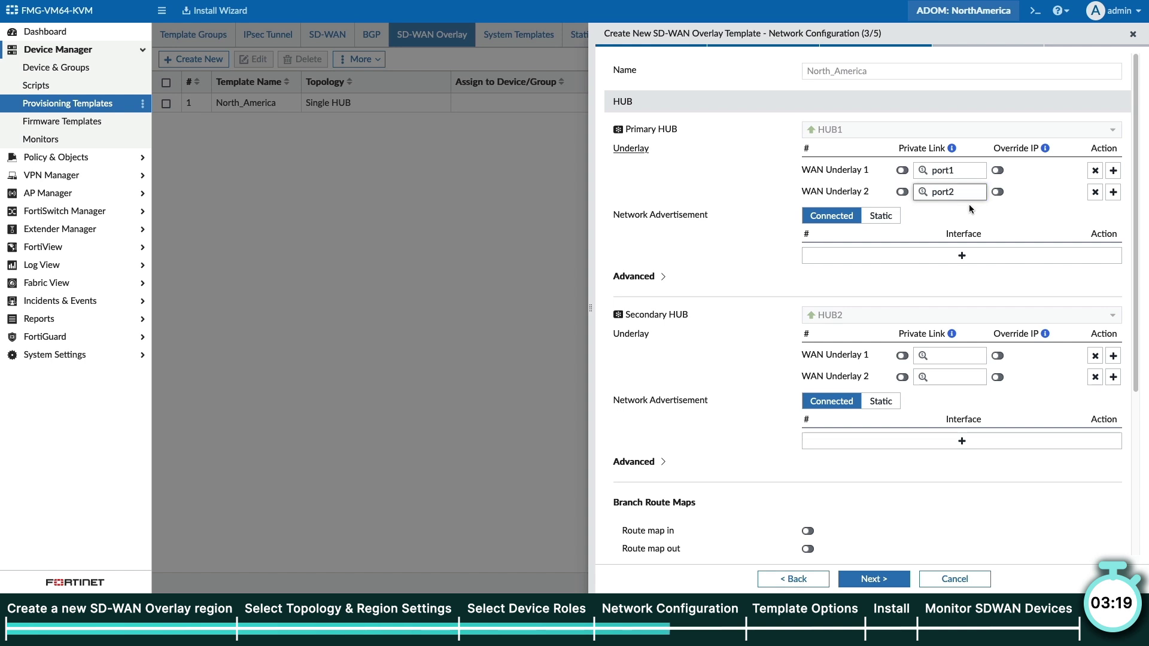
pyautogui.click(879, 254)
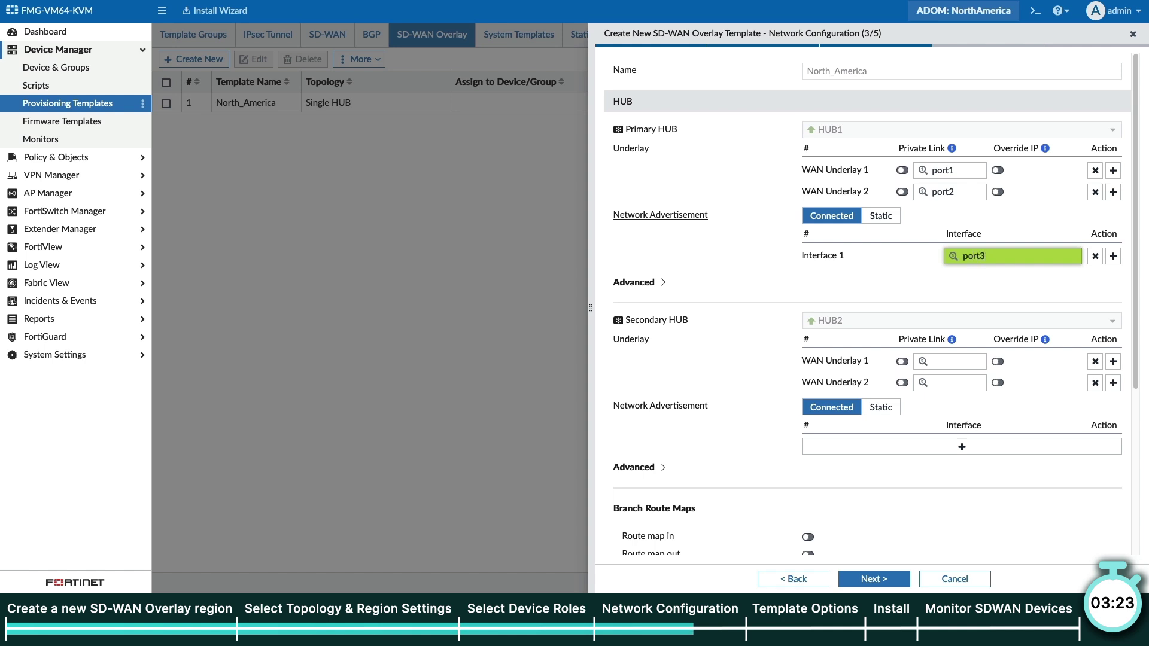
pyautogui.click(956, 362)
pyautogui.write('port1')
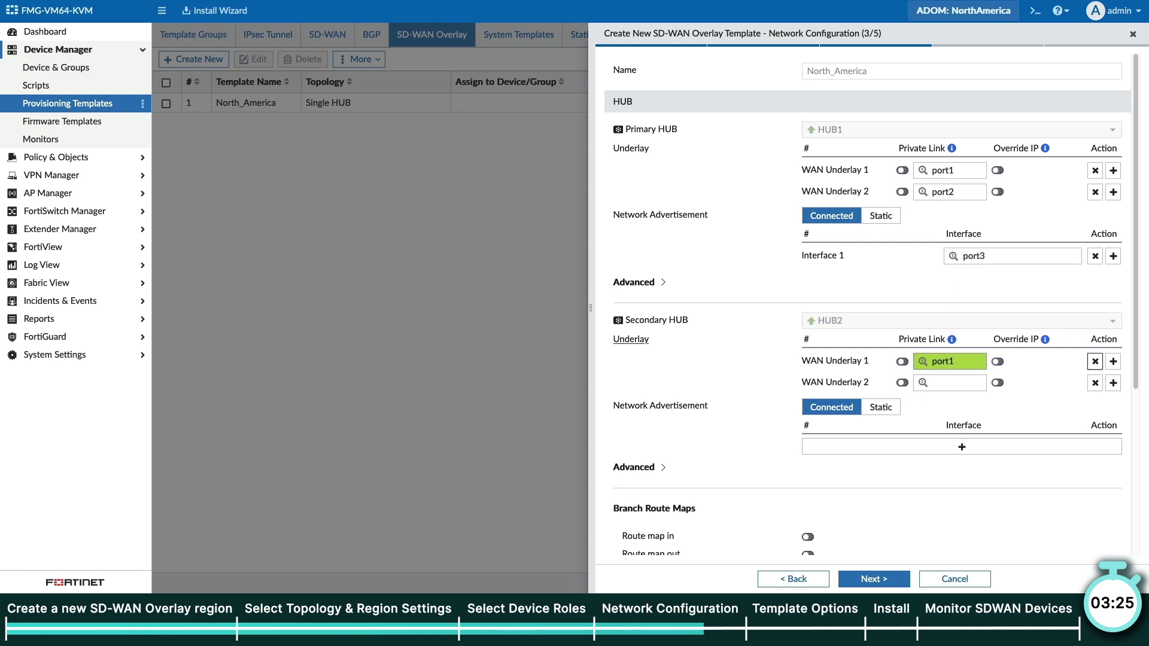
pyautogui.click(953, 385)
pyautogui.write('port2')
pyautogui.click(962, 447)
pyautogui.write('port3')
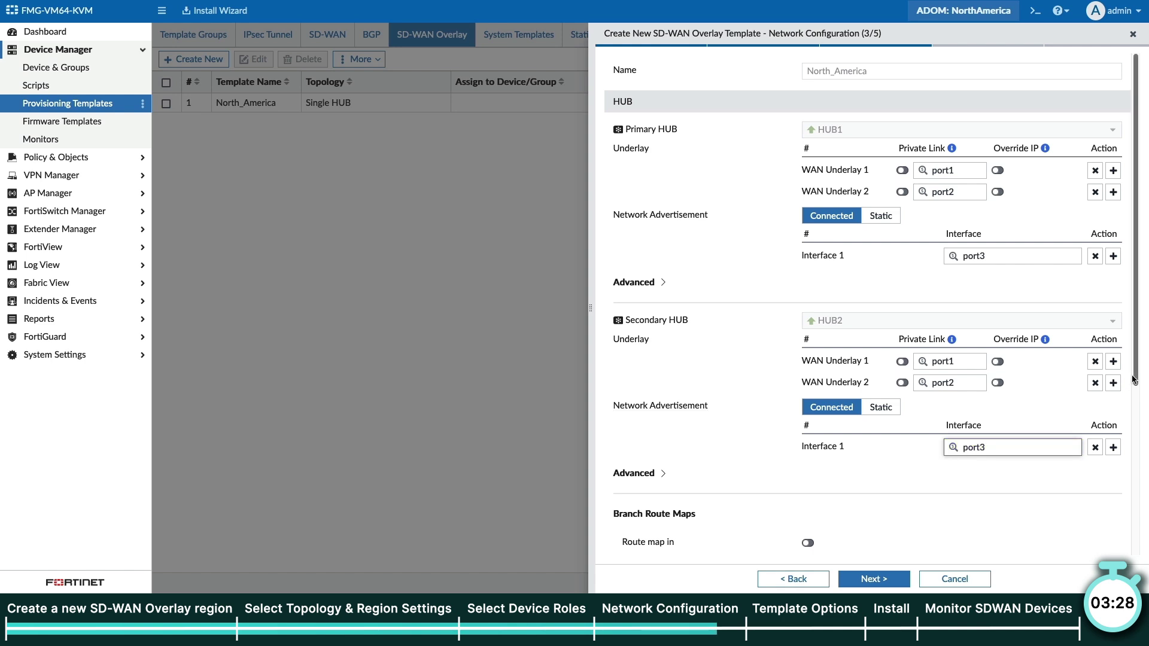
# Give the Branches group WAN underlays port1 and port2 and advertise port3.
pyautogui.scroll(-4, 862, 300)
pyautogui.click(1017, 429)
pyautogui.write('port1')
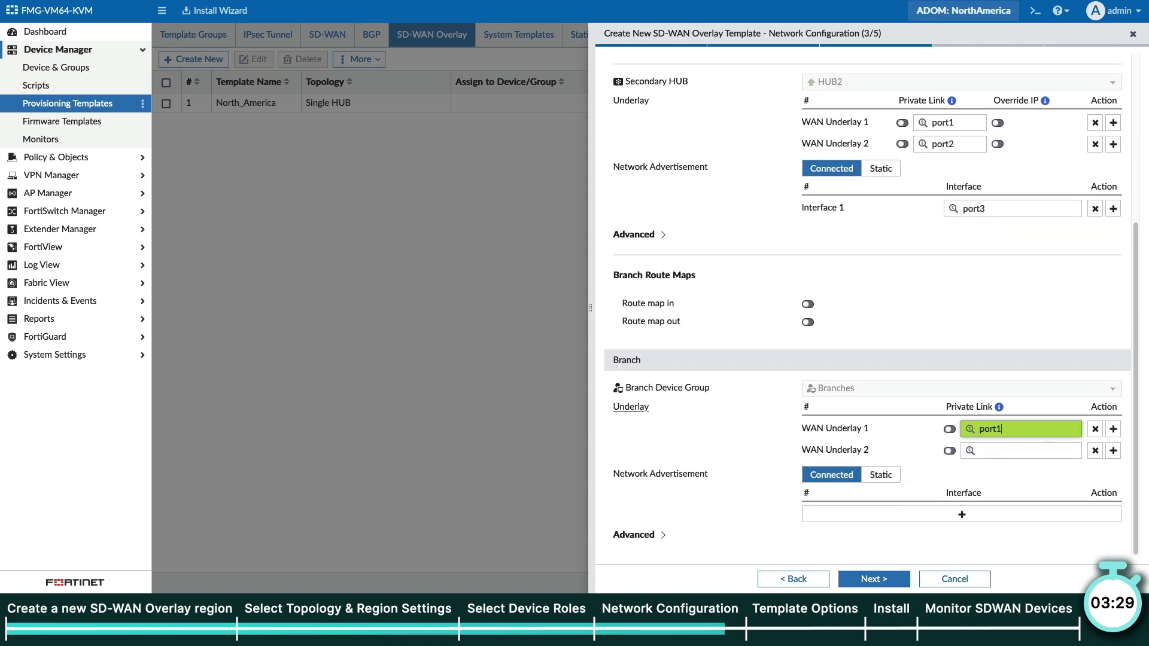
pyautogui.click(1017, 450)
pyautogui.write('port2')
pyautogui.click(961, 515)
pyautogui.write('port3')
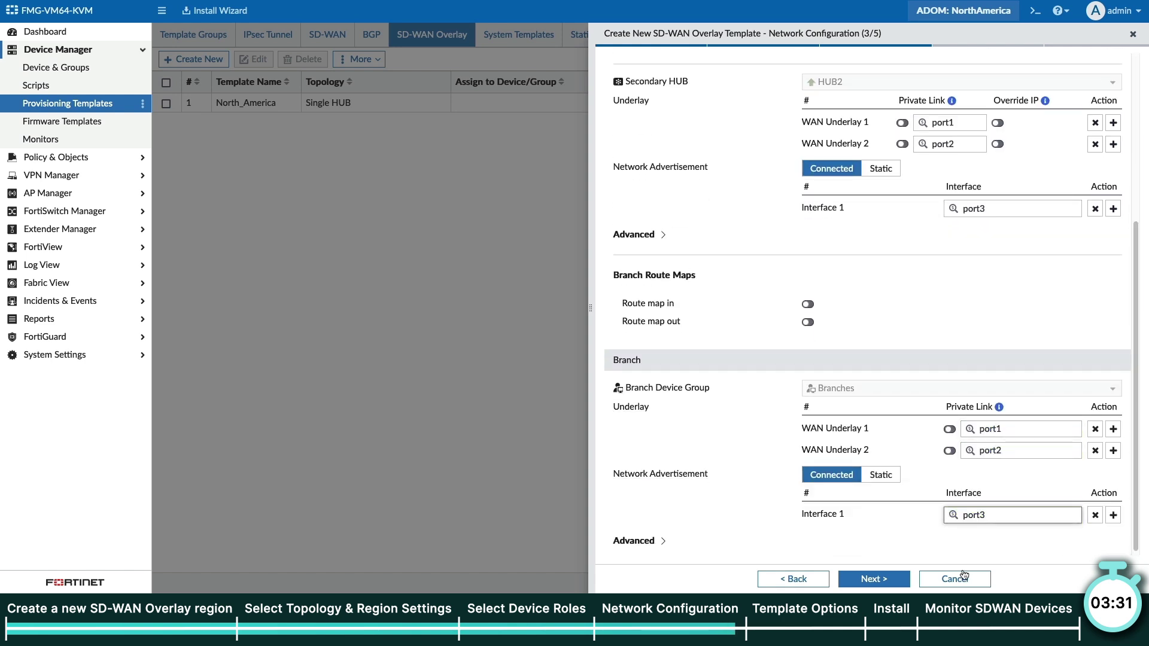
pyautogui.click(874, 579)
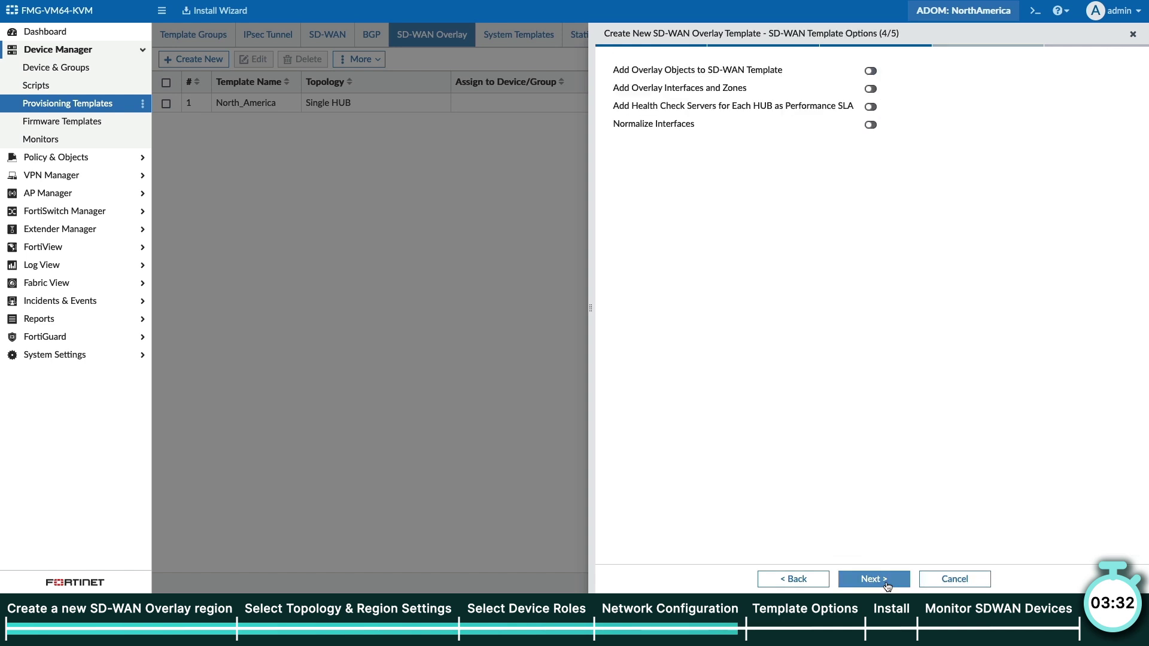
# Add overlay objects, interfaces, zones, hub health-check SLAs and normalized interfaces to Branch_SD_WAN_Template.
pyautogui.click(871, 70)
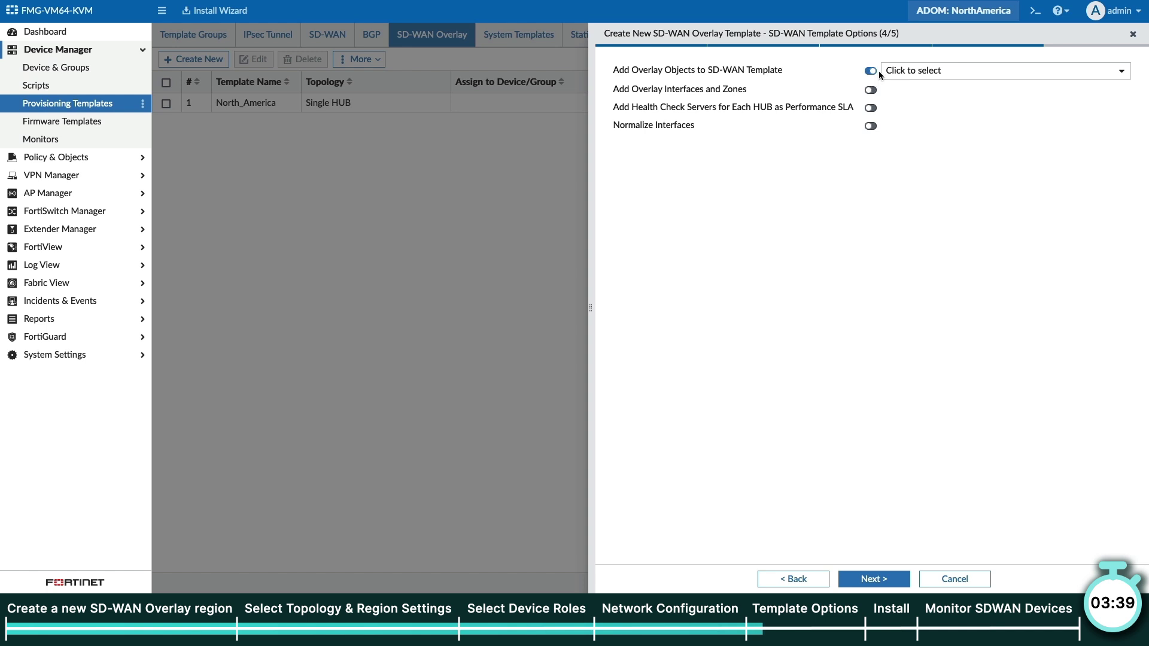
pyautogui.click(882, 70)
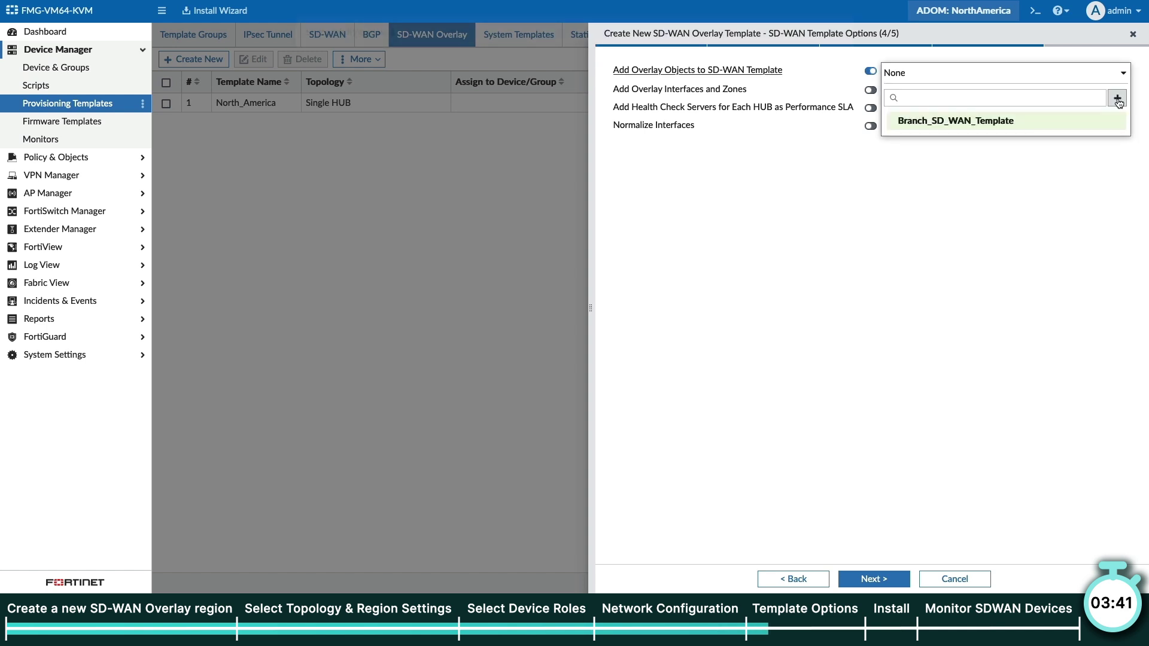
pyautogui.click(956, 120)
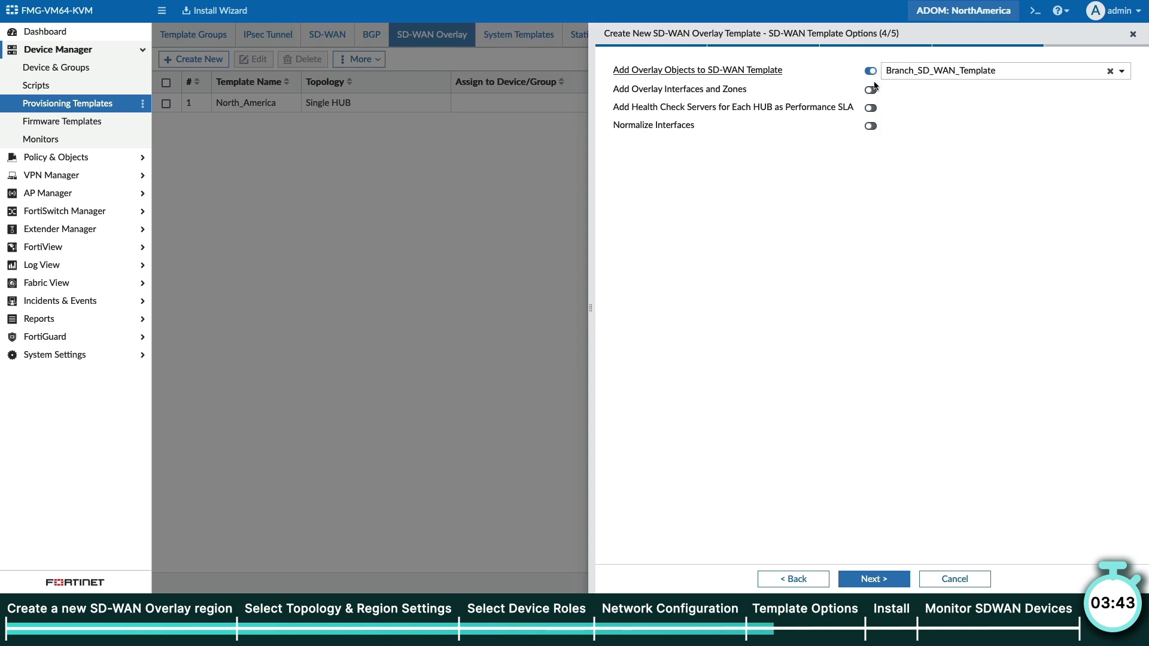
pyautogui.click(870, 90)
pyautogui.click(870, 108)
pyautogui.click(870, 125)
pyautogui.click(870, 144)
# Add health-check firewall policies to the Hub_Policy and Branch_Policy packages.
pyautogui.click(1005, 145)
pyautogui.click(920, 250)
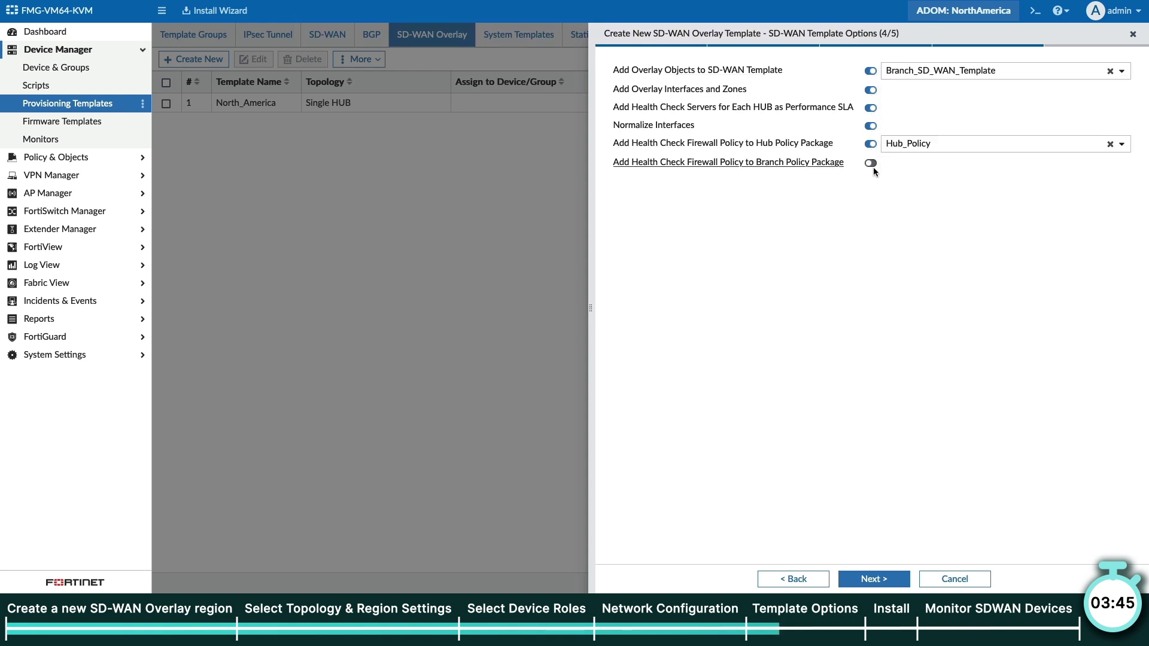
pyautogui.click(870, 163)
pyautogui.click(1005, 163)
pyautogui.click(925, 230)
# Review the North_America overlay summary and finish creating the dual-hub templates.
pyautogui.click(873, 579)
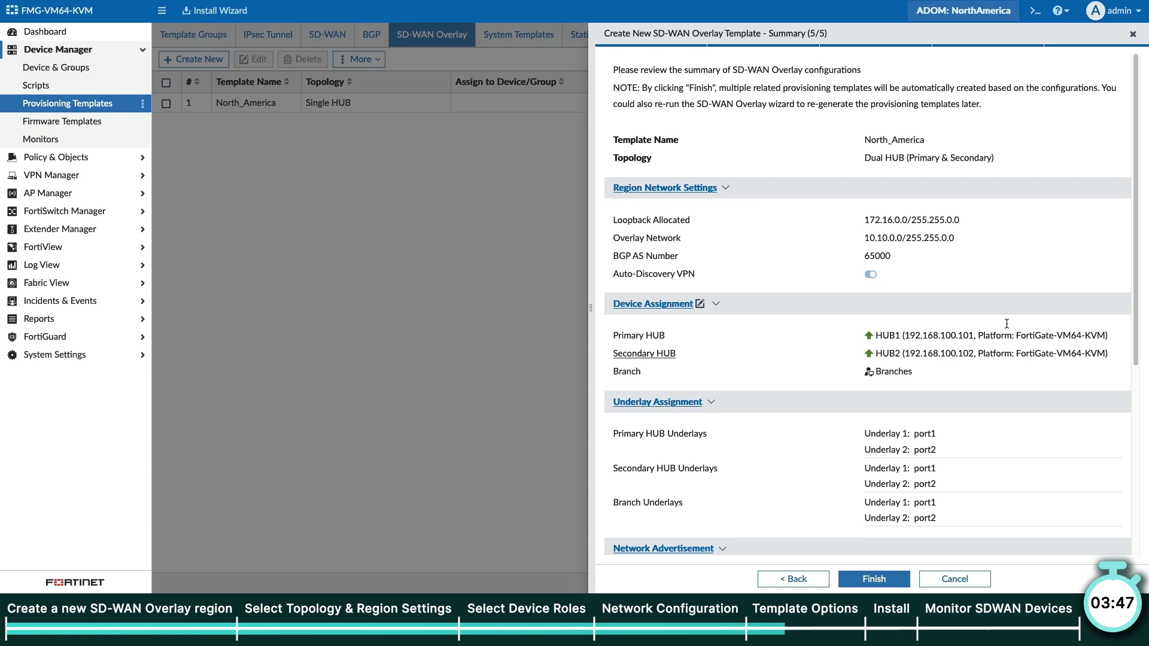
pyautogui.scroll(-2, 1142, 219)
pyautogui.scroll(-3, 1142, 219)
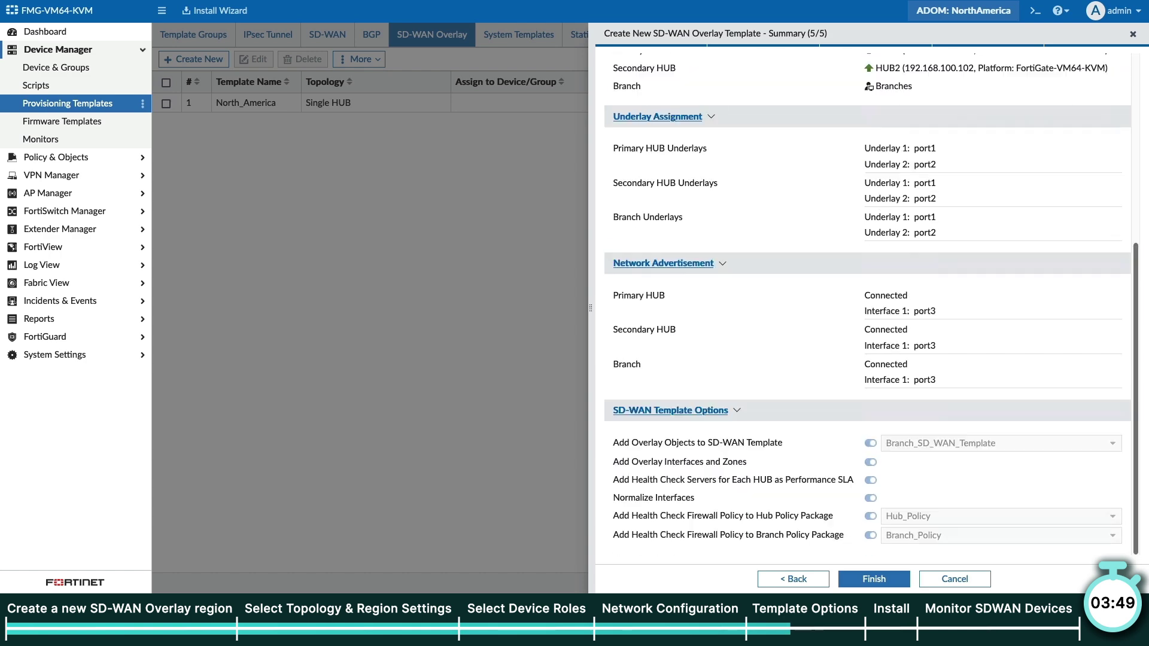
pyautogui.scroll(5, 1141, 218)
pyautogui.scroll(-5, 1123, 383)
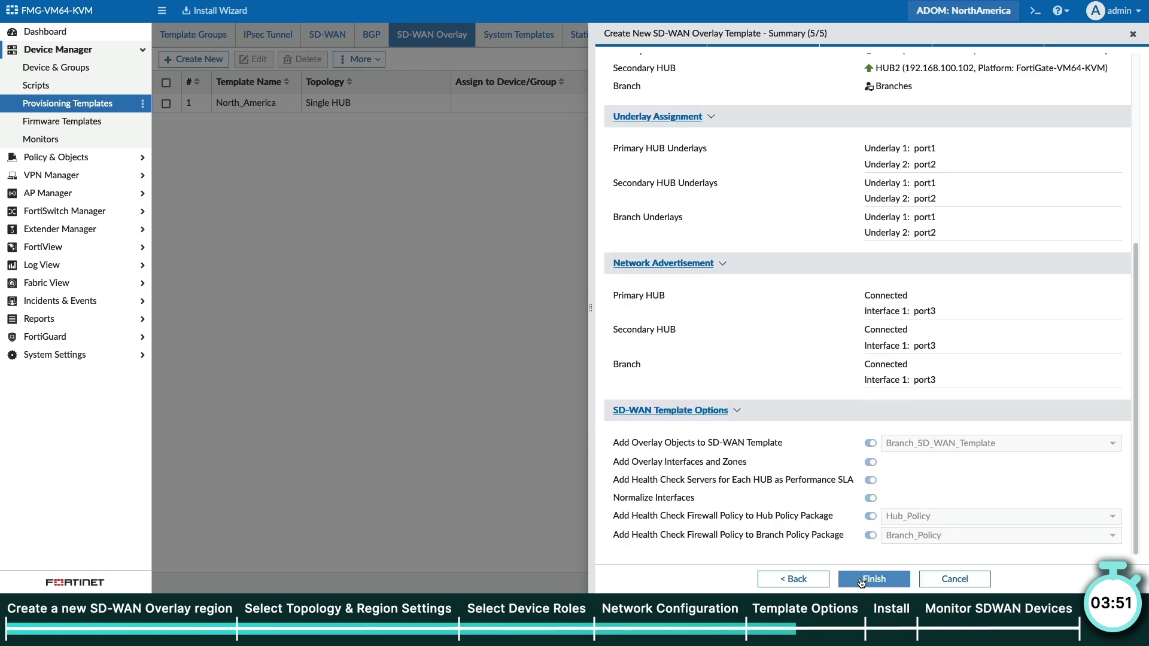
pyautogui.click(862, 580)
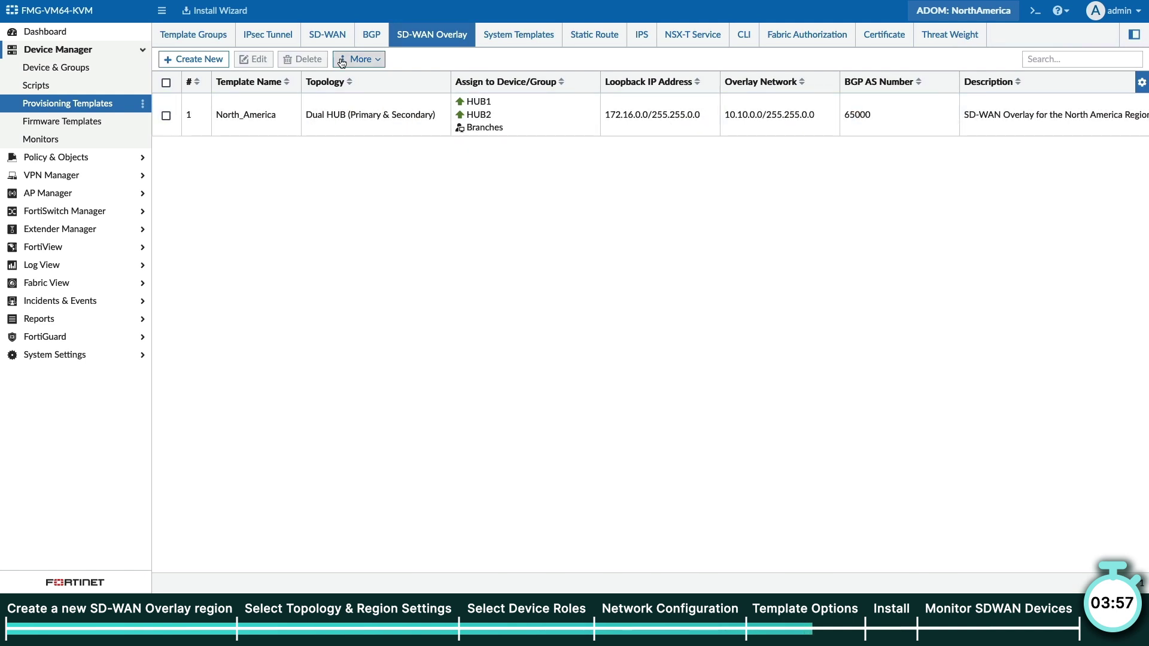
# Browse the generated BGP and IPsec Tunnel templates, then the North_America template groups.
pyautogui.click(371, 34)
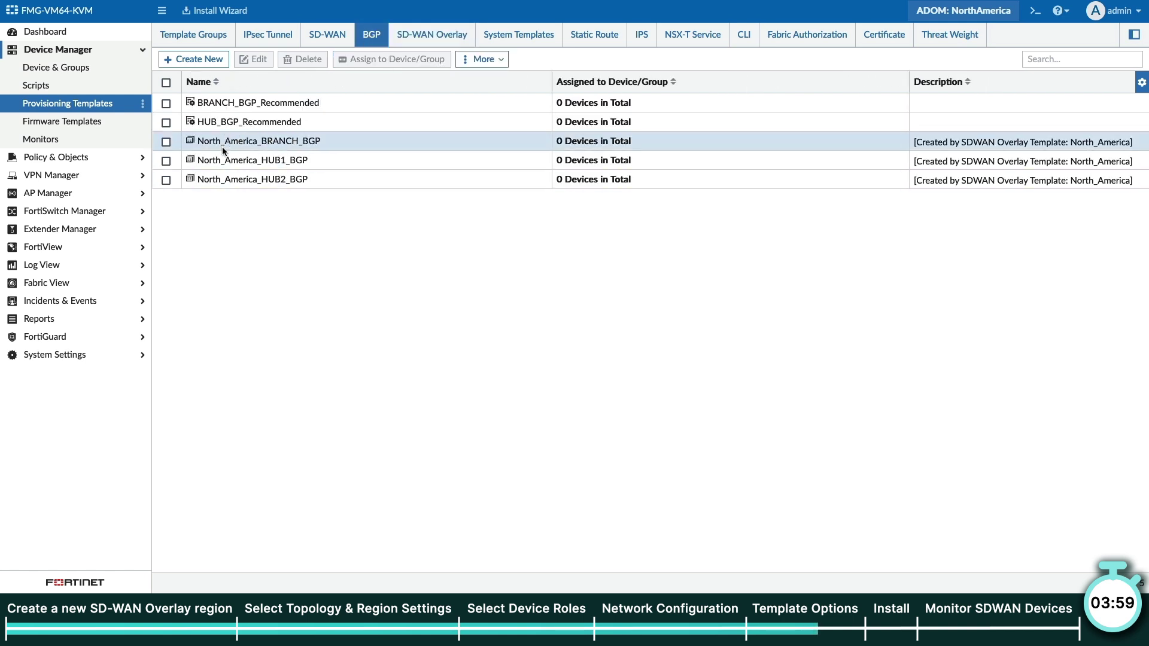
pyautogui.click(267, 34)
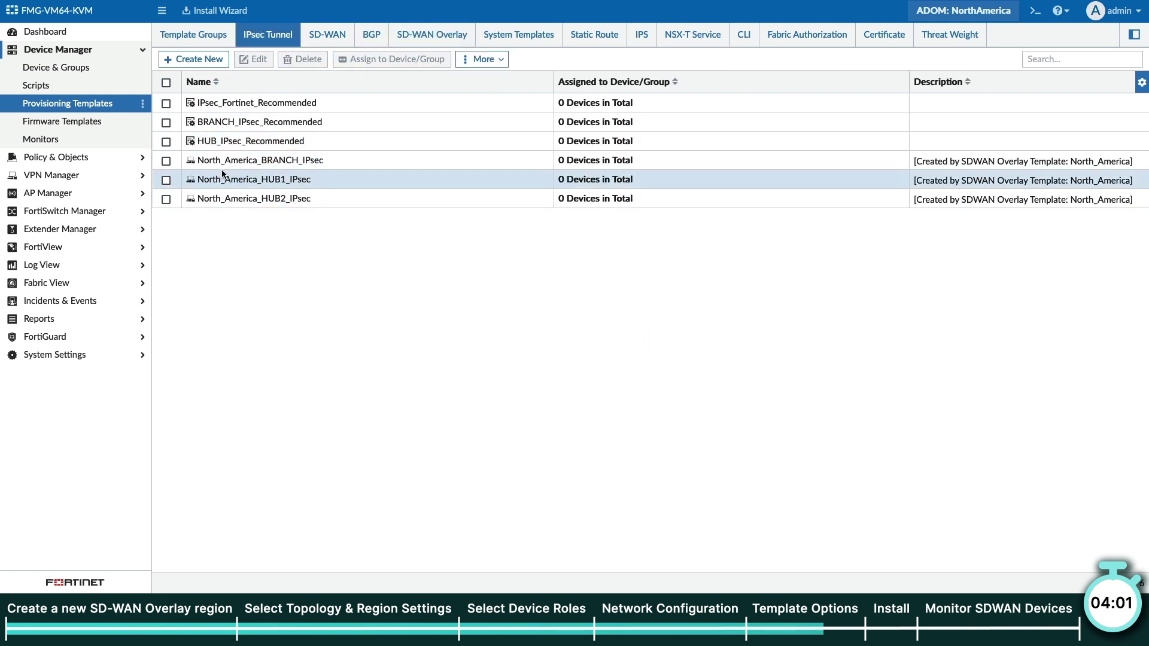
pyautogui.click(194, 34)
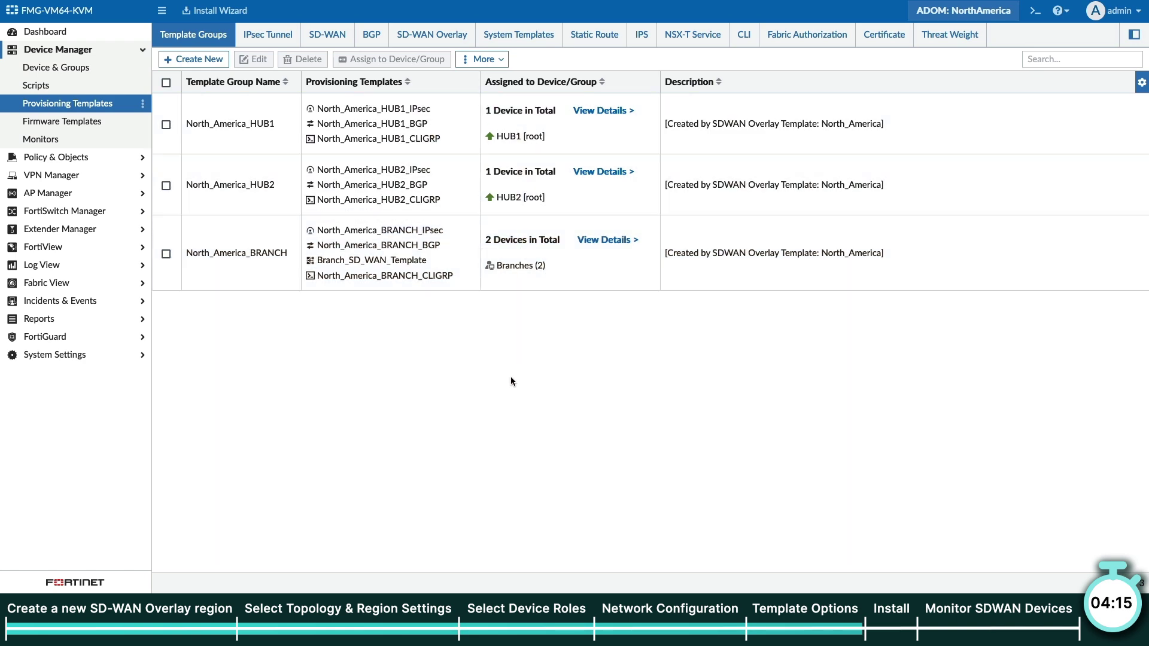
# Run a device-settings-only install on HUB1 and HUB2, closing the wizard once both report OK.
pyautogui.click(219, 10)
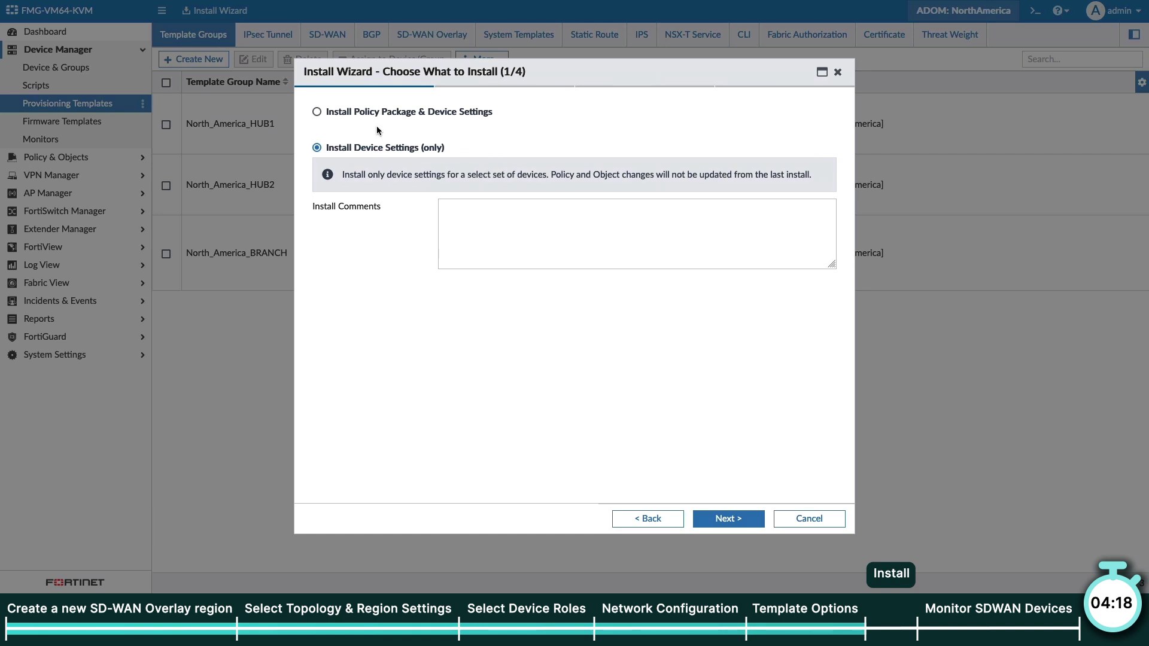
pyautogui.click(730, 520)
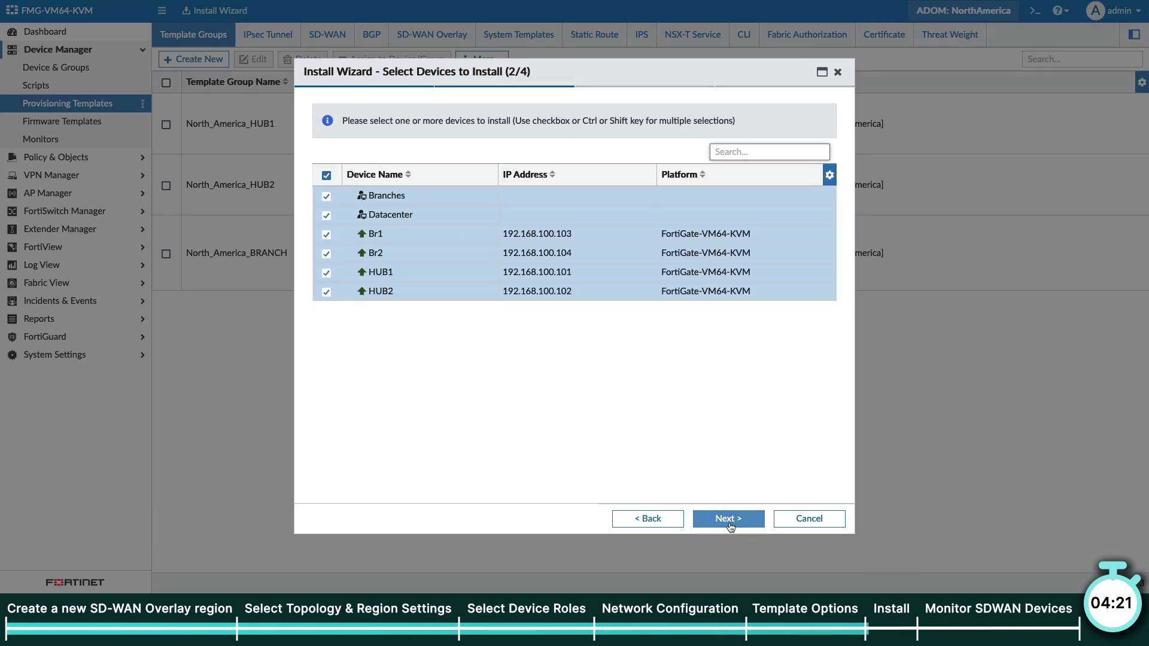
pyautogui.click(326, 175)
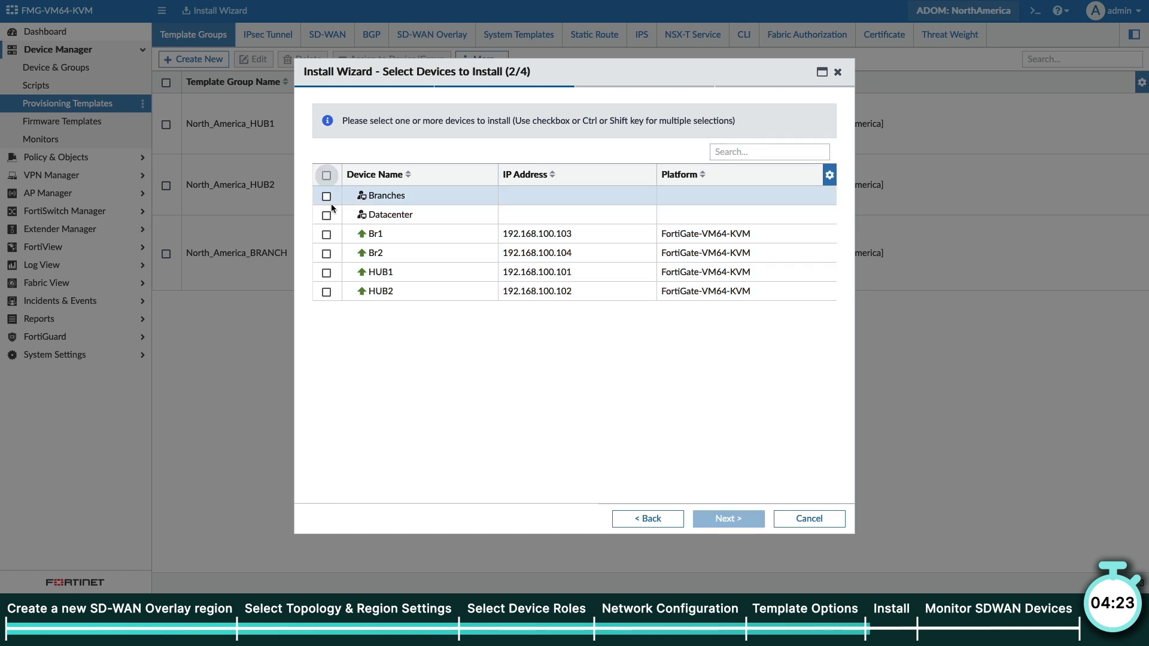
pyautogui.click(326, 273)
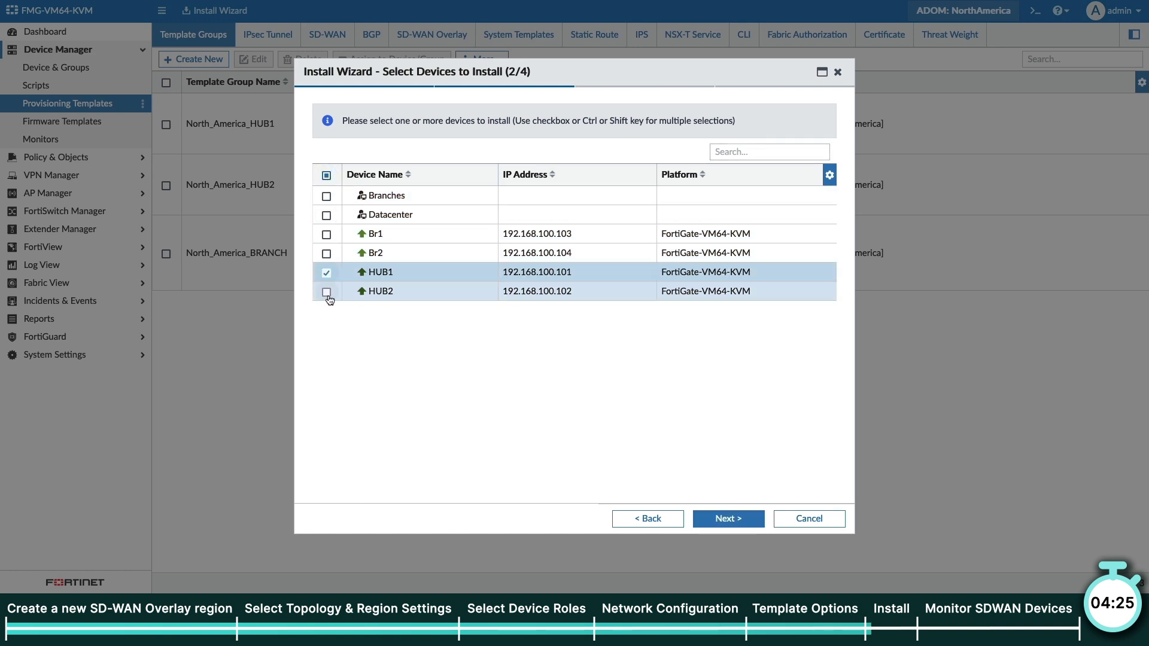
pyautogui.click(726, 519)
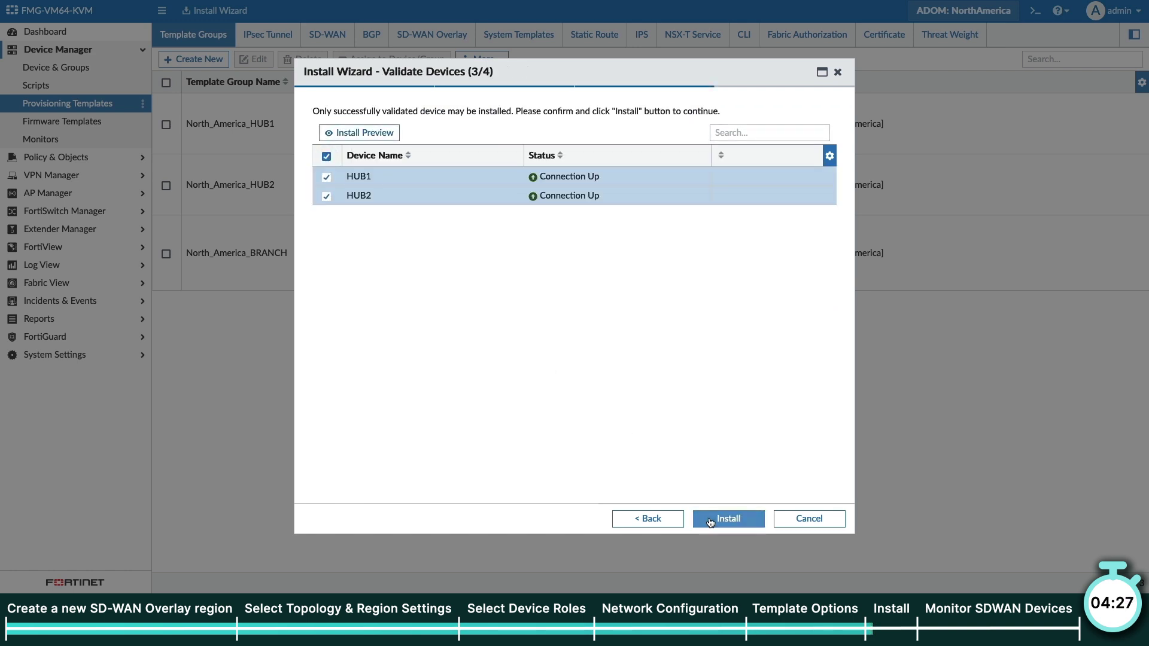
pyautogui.click(721, 518)
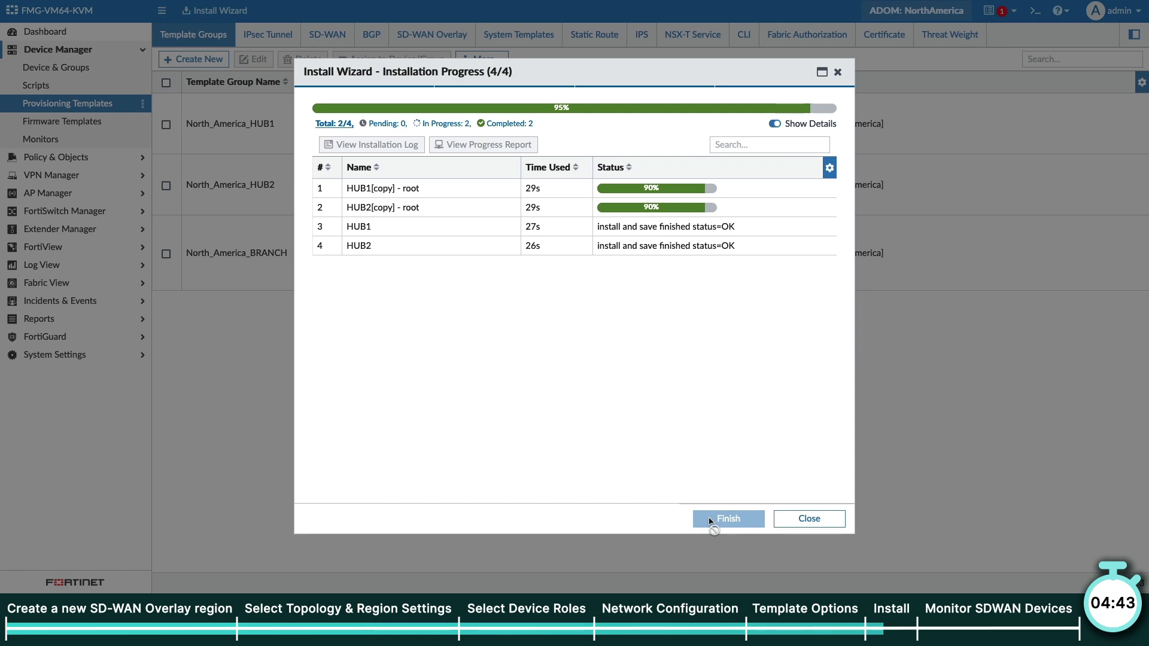
pyautogui.click(713, 520)
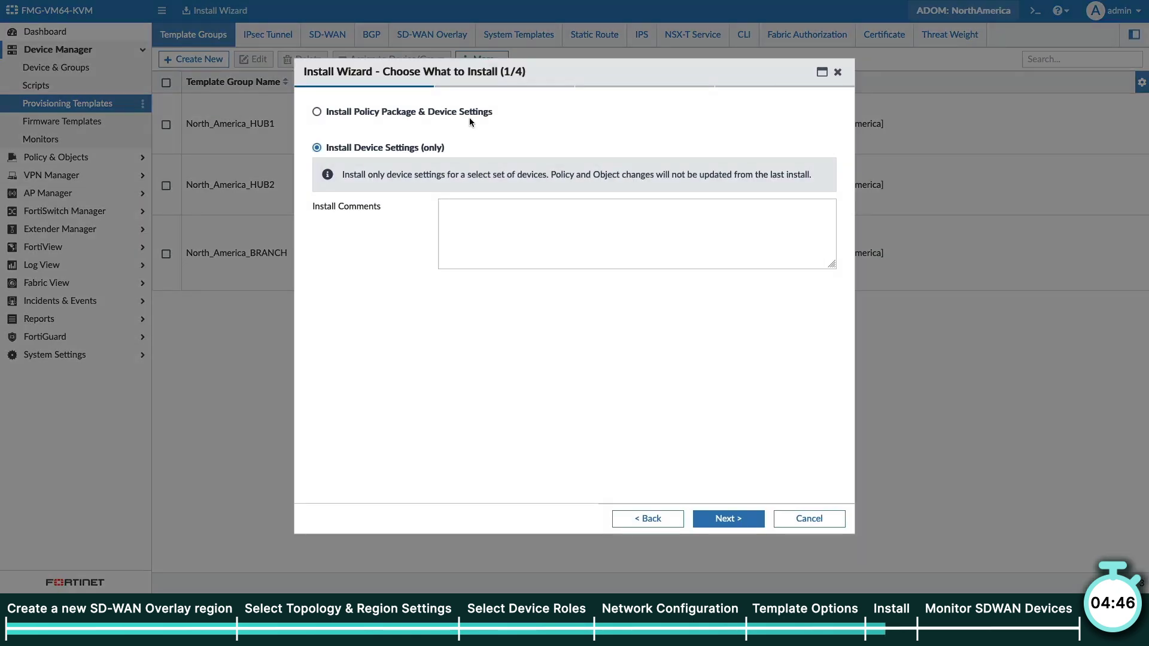
# Install the Hub_Policy package with device settings to HUB1 and HUB2, then finish the wizard.
pyautogui.click(469, 117)
pyautogui.click(521, 171)
pyautogui.click(479, 256)
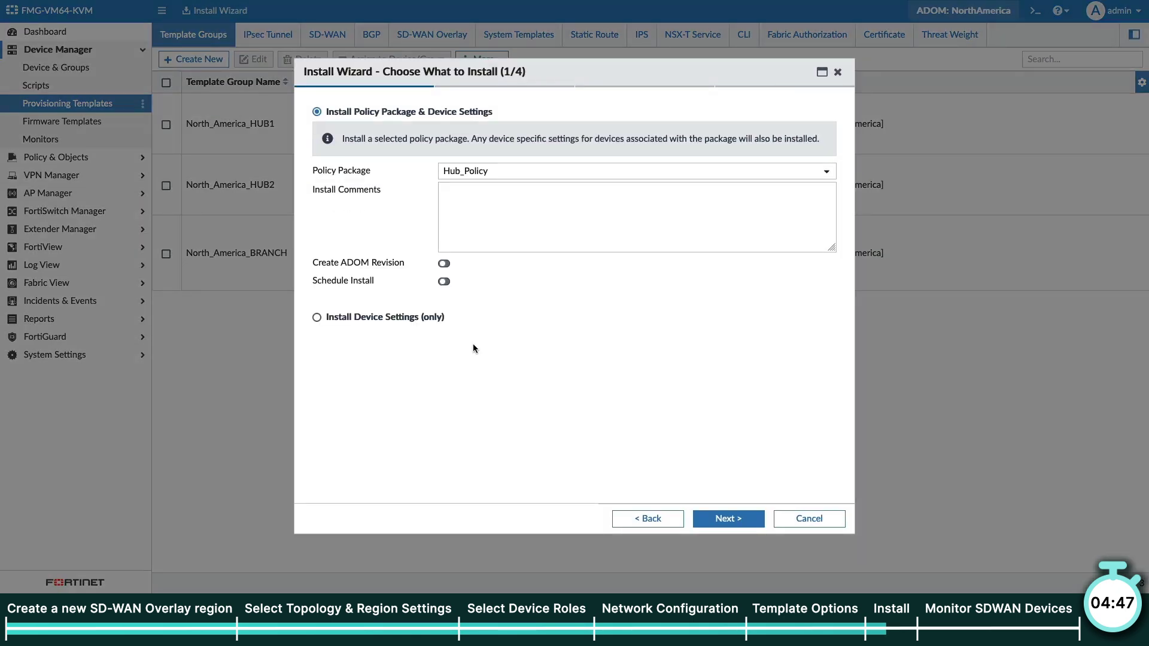
pyautogui.click(736, 525)
pyautogui.click(726, 519)
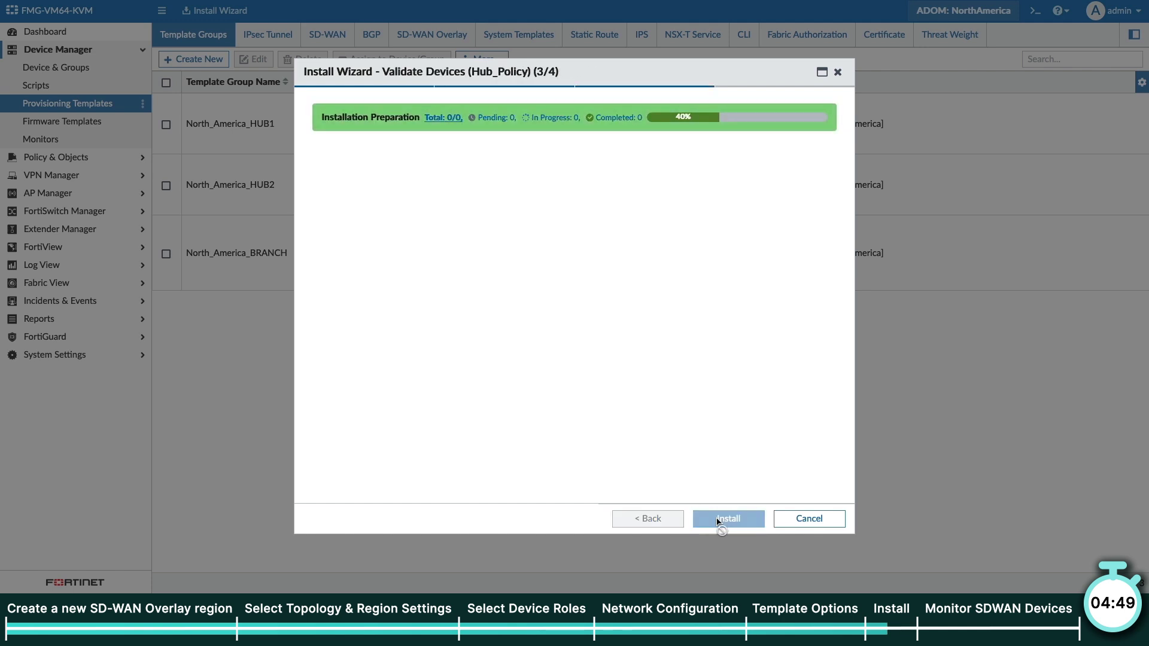
pyautogui.press('Return')
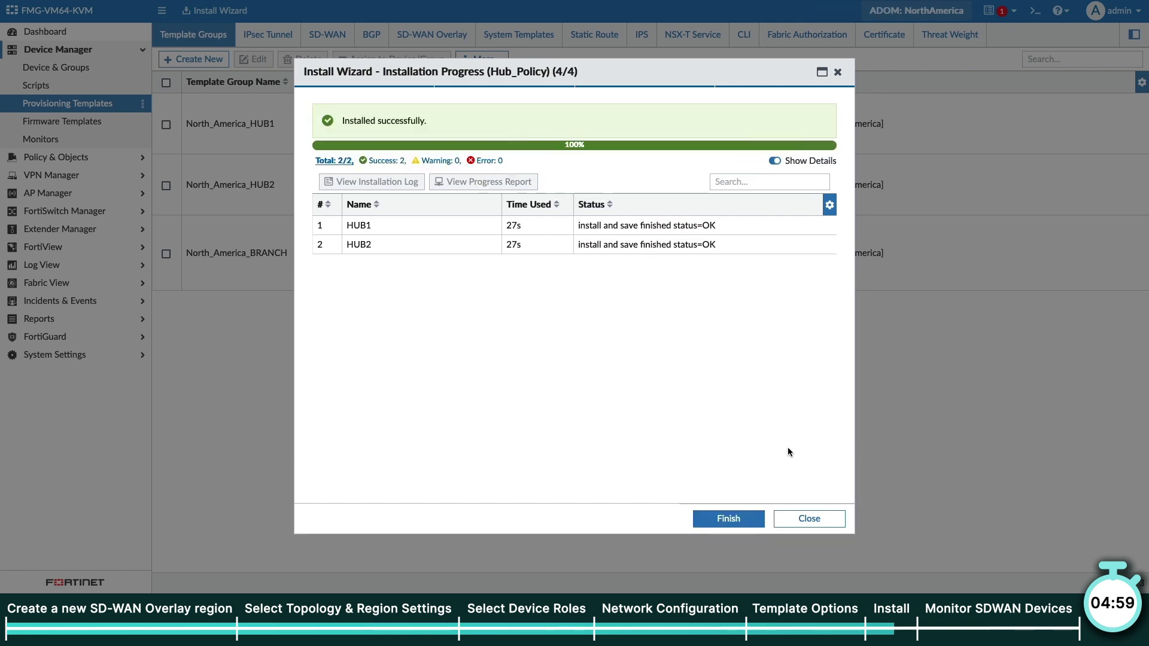
pyautogui.click(744, 520)
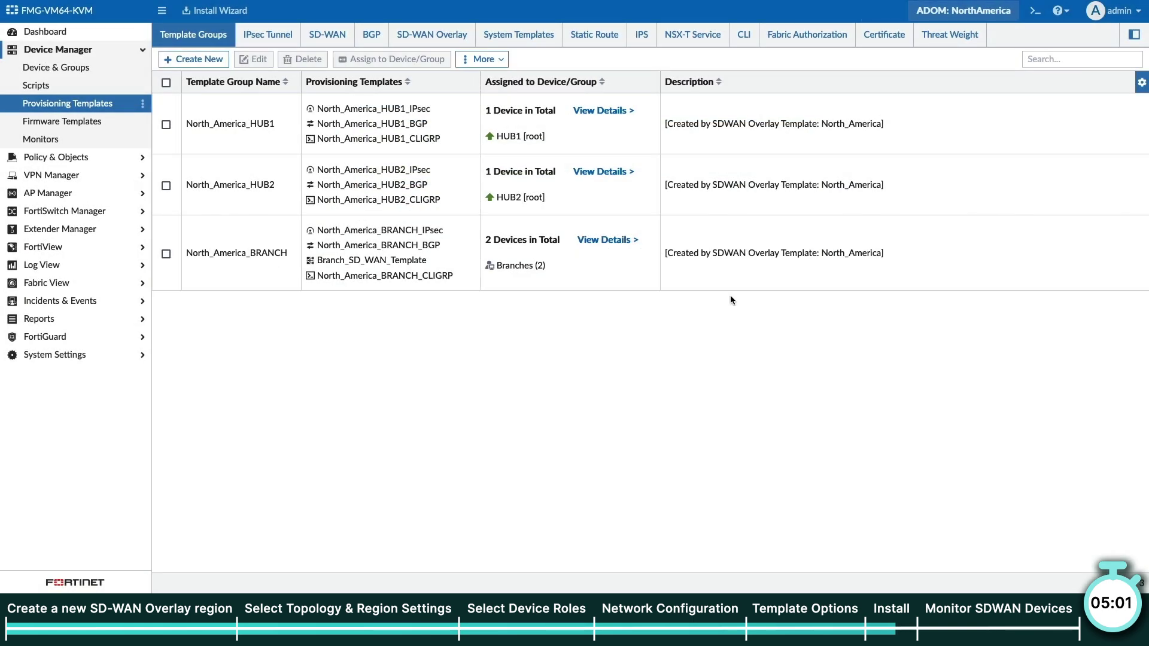
# Install Branch_Policy with device settings to Br1 and Br2, creating an ADOM revision.
pyautogui.click(215, 10)
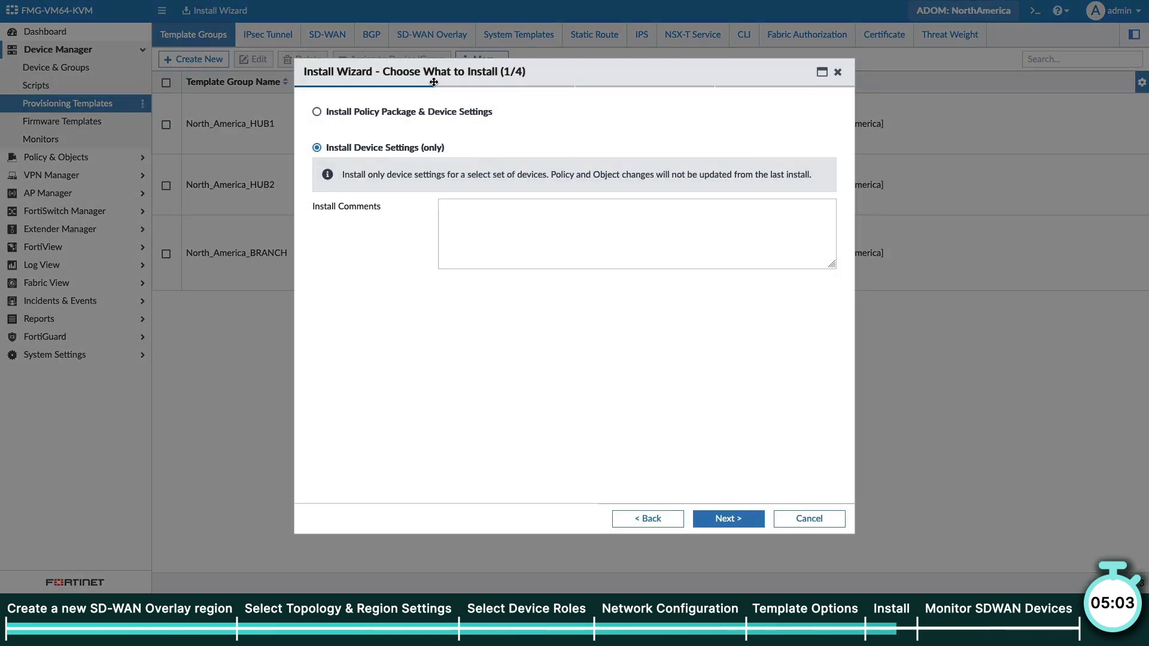
pyautogui.click(408, 112)
pyautogui.click(521, 172)
pyautogui.click(505, 235)
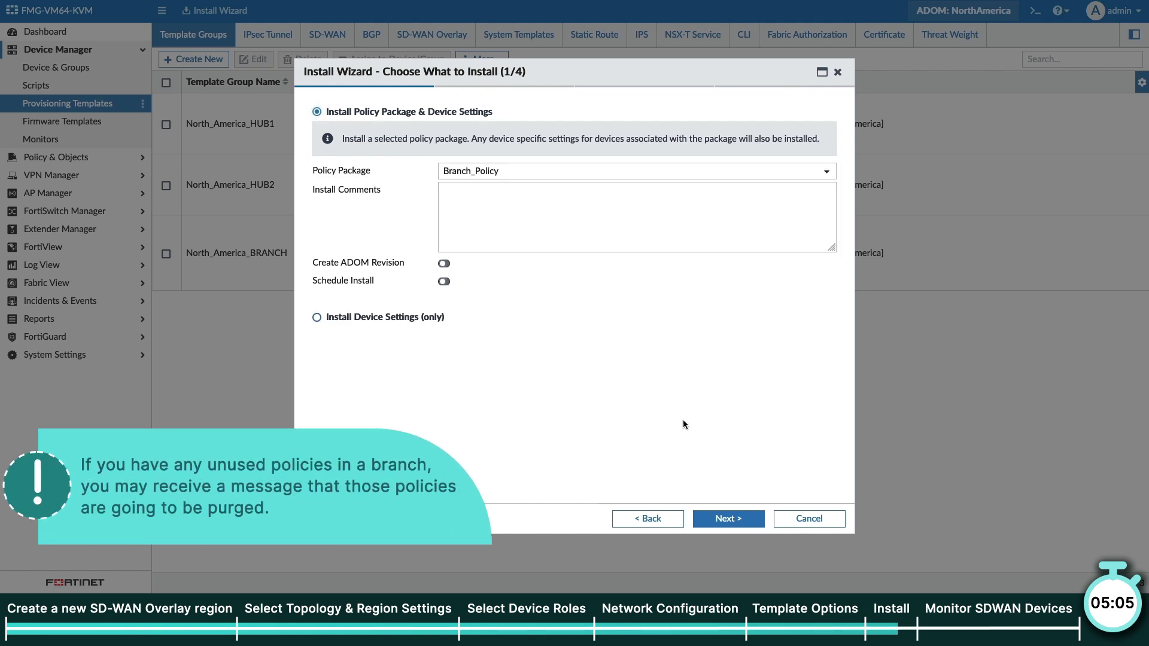
pyautogui.click(443, 263)
pyautogui.click(727, 519)
pyautogui.click(724, 518)
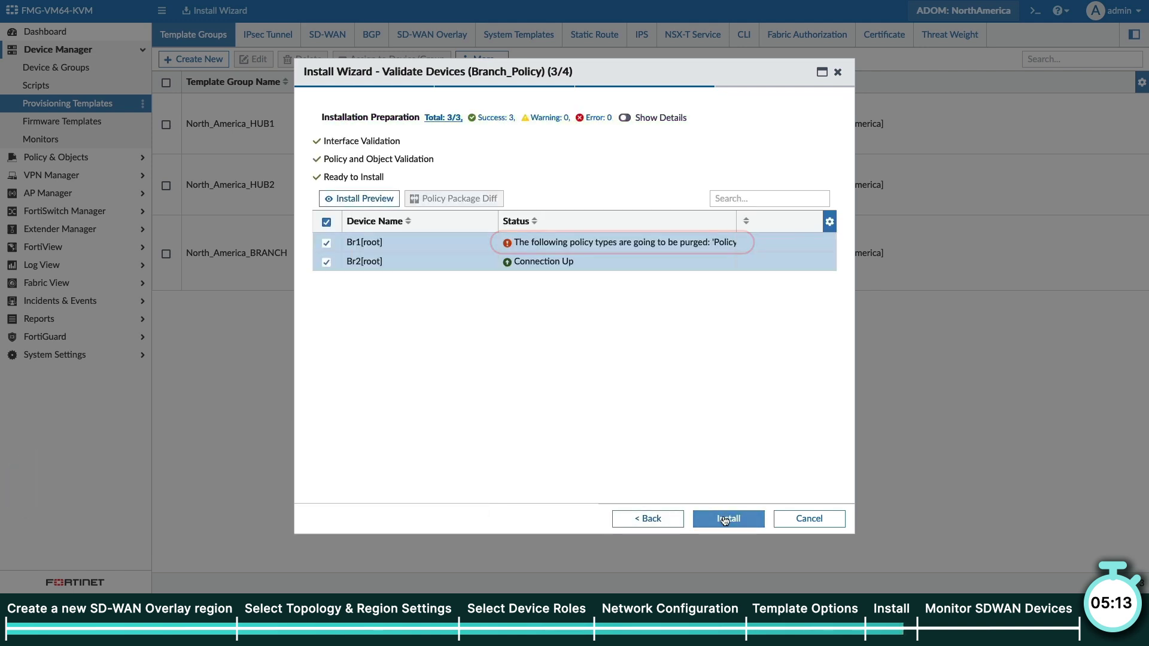
pyautogui.click(724, 519)
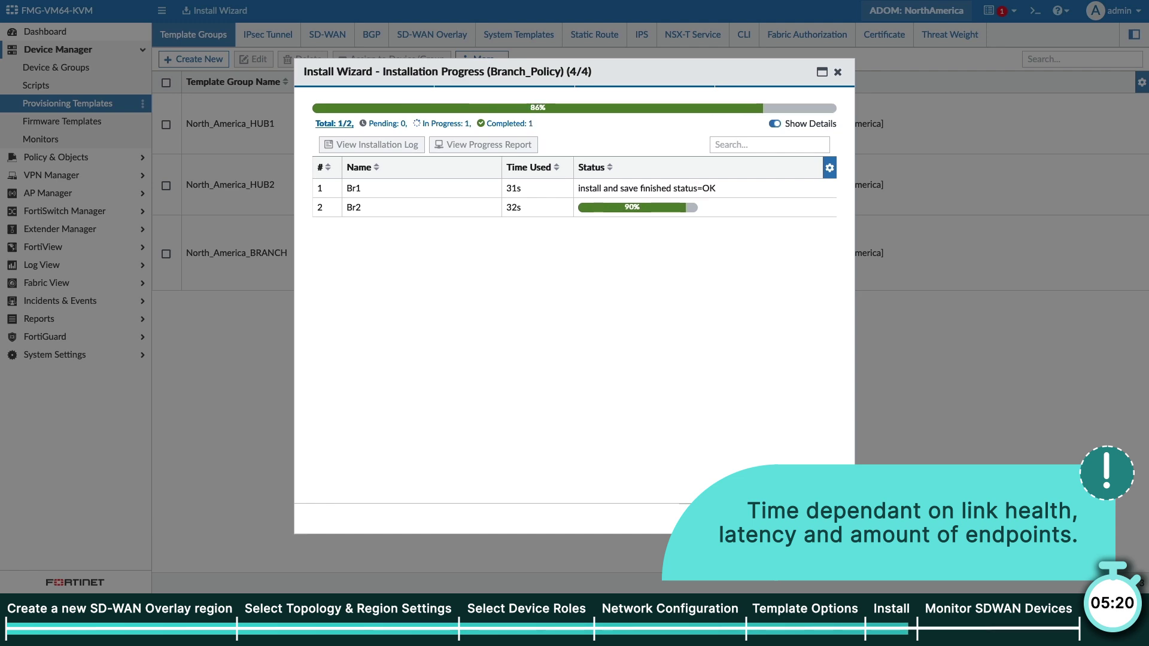
pyautogui.click(725, 520)
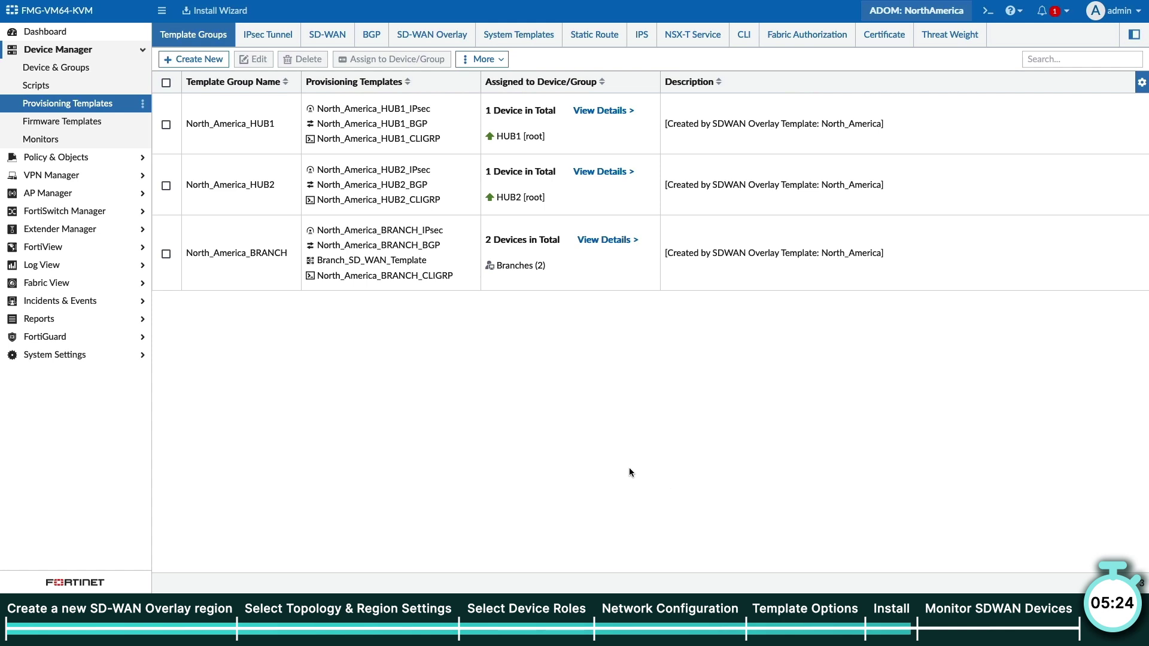
# Open the SD-WAN Monitor from Device & Groups to view the North_America hub-branch tunnel map.
pyautogui.click(37, 71)
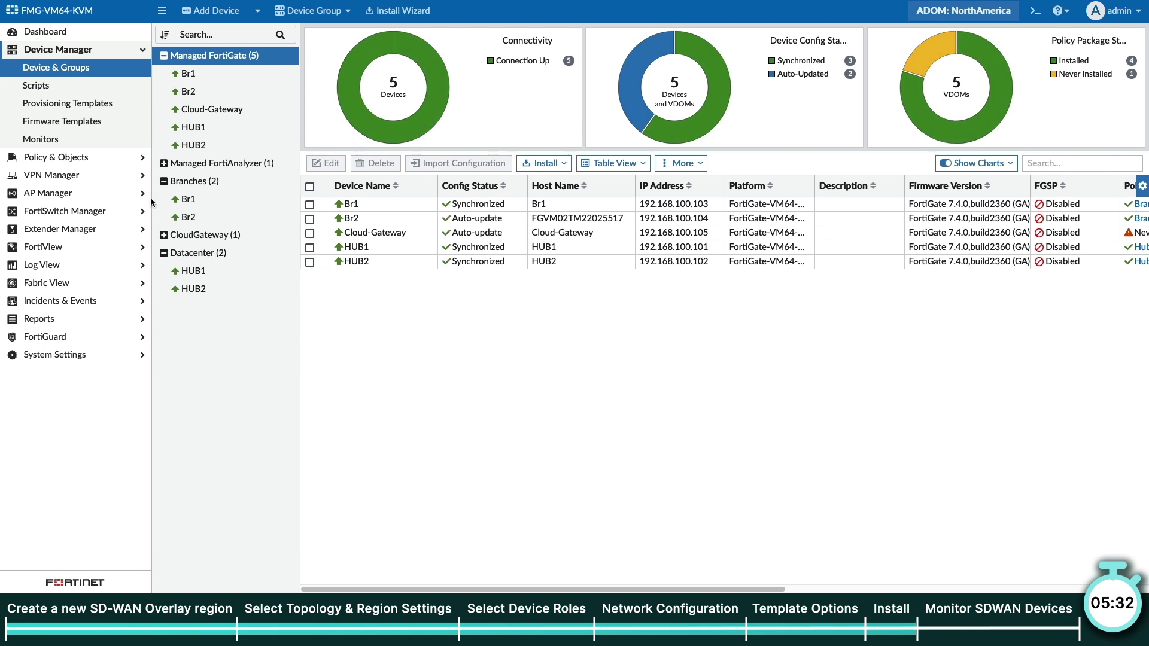
pyautogui.click(76, 140)
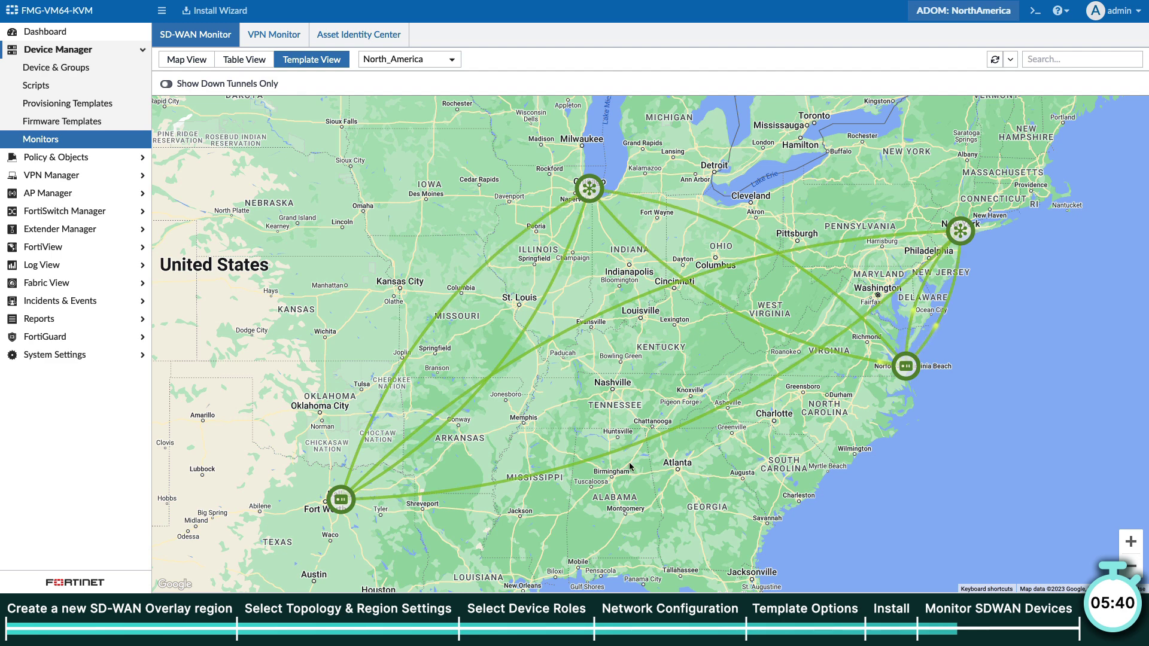
pyautogui.moveTo(346, 507)
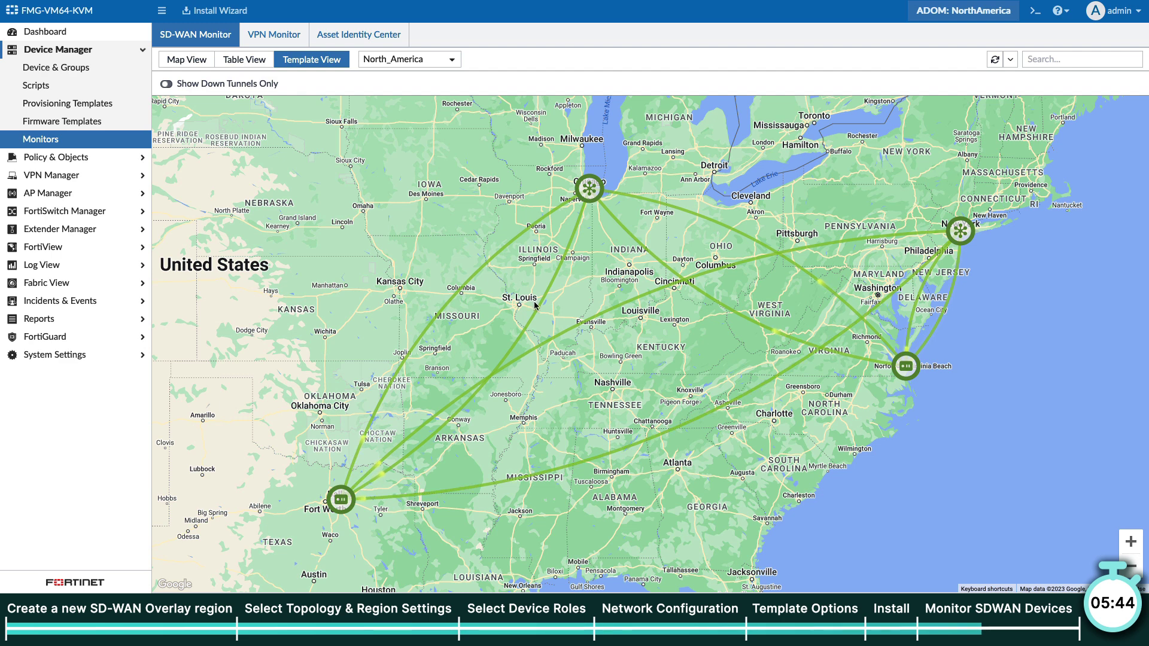
pyautogui.moveTo(542, 309)
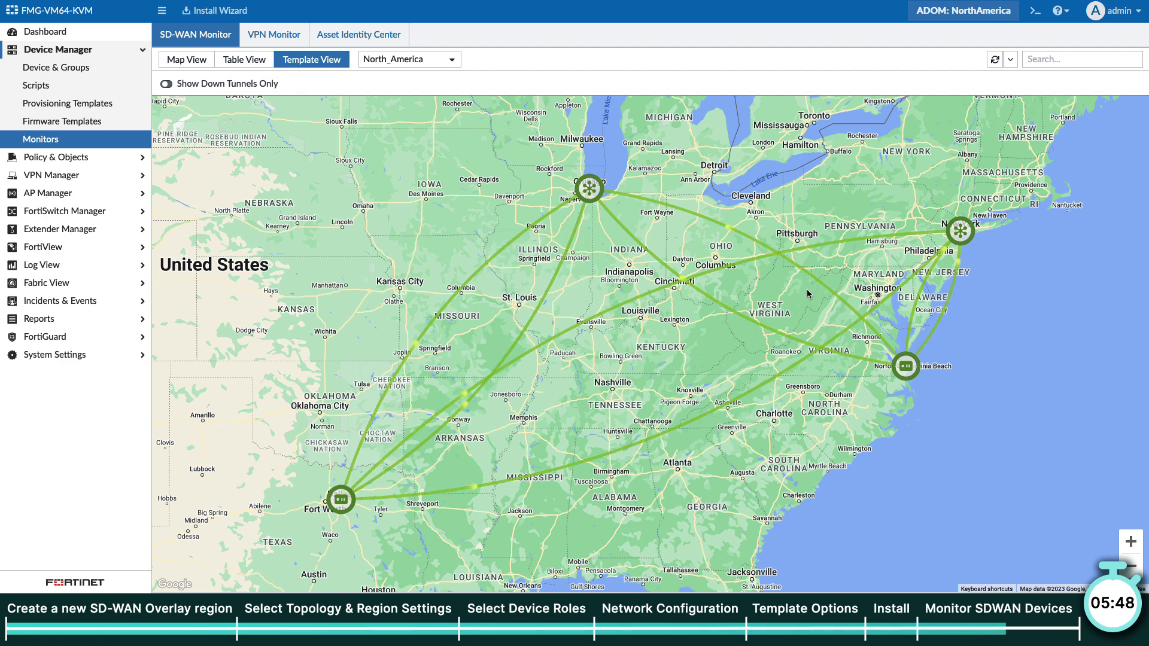
pyautogui.click(960, 232)
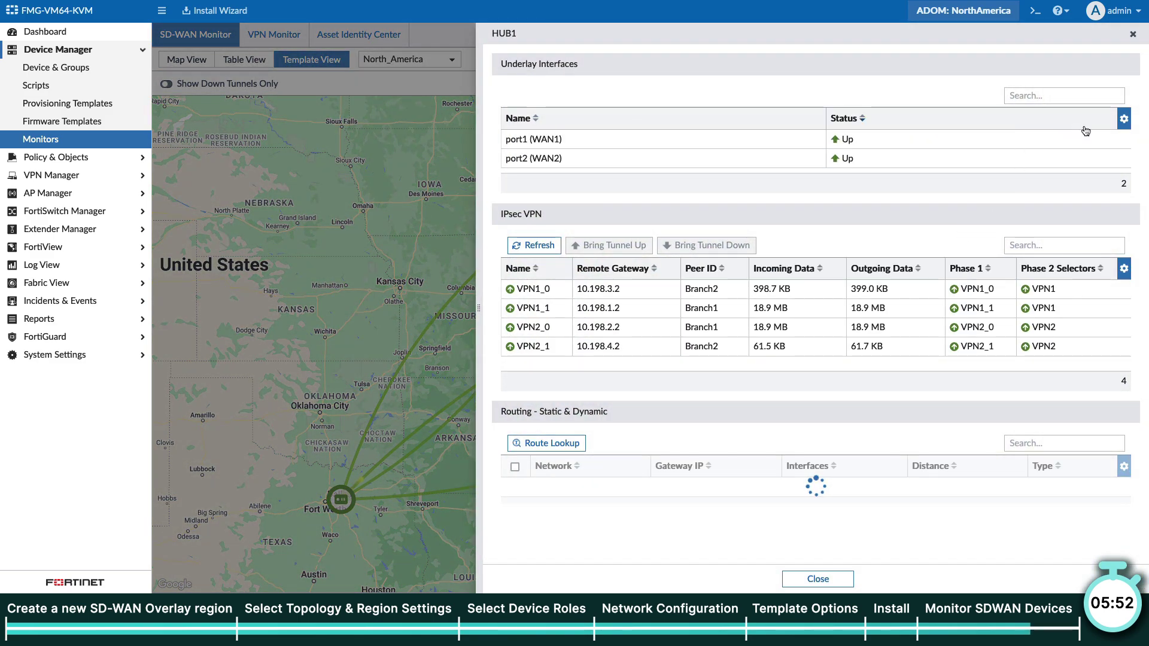
pyautogui.click(1134, 34)
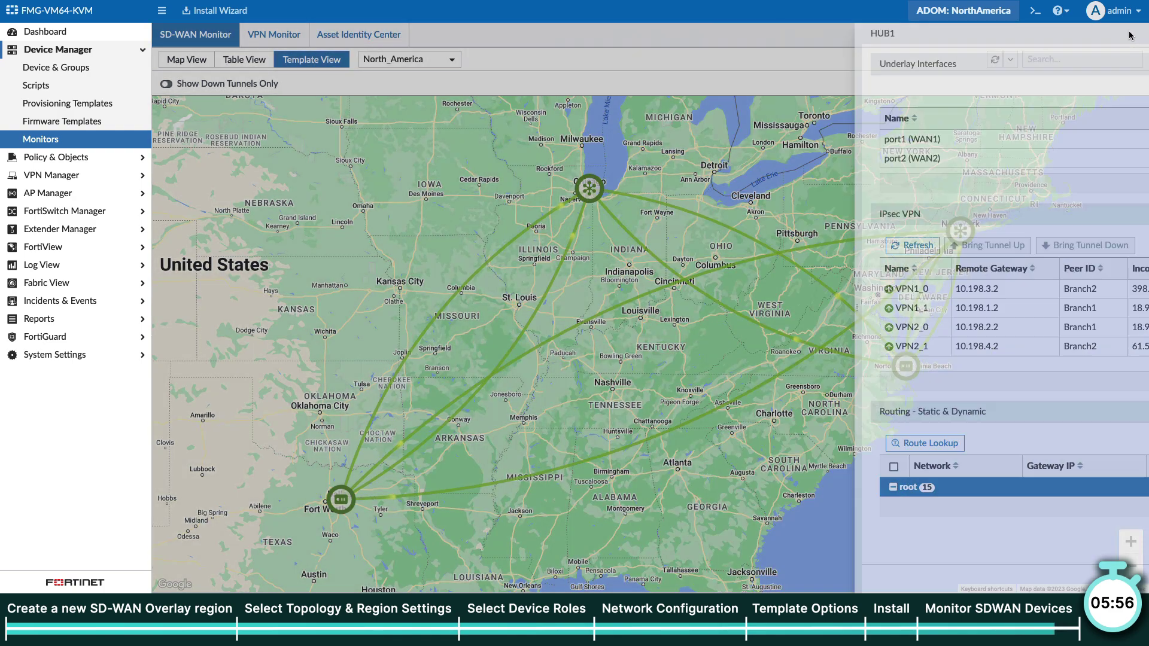